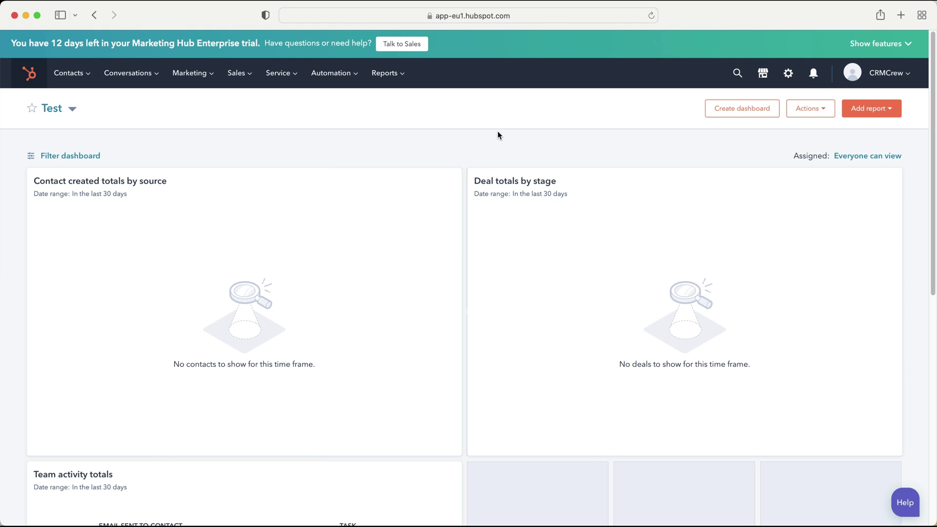
left_click(209, 76)
mouse_move(209, 199)
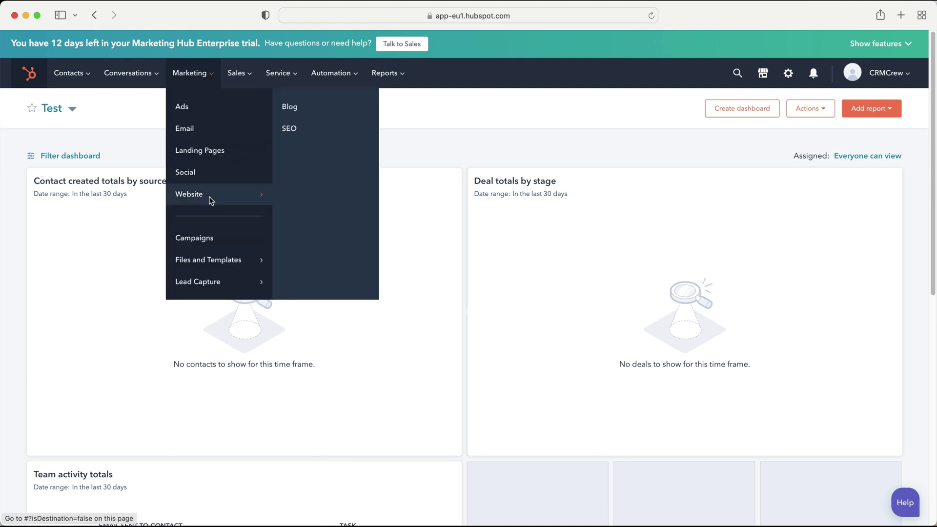
left_click(306, 128)
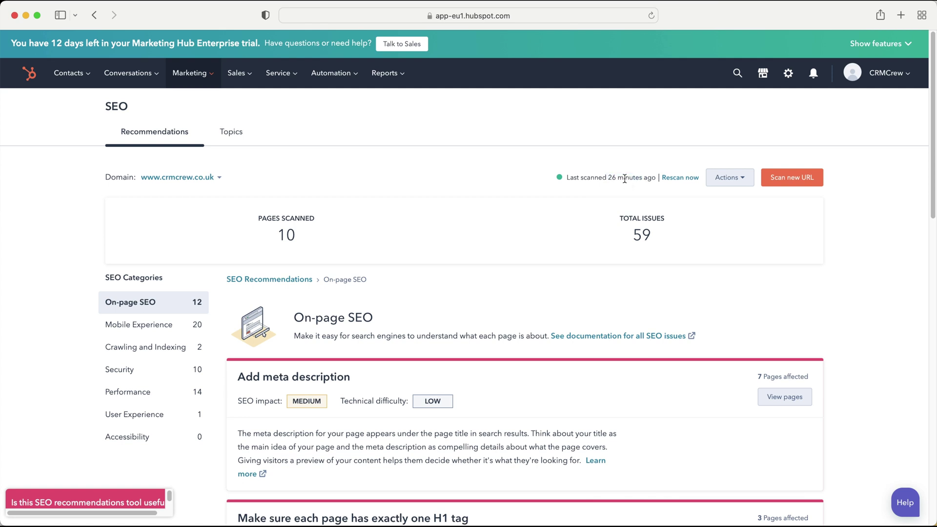
left_click_drag(647, 235, 616, 218)
left_click(680, 234)
left_click_drag(675, 238, 613, 220)
left_click(615, 220)
scroll(634, 222, "down", 2)
scroll(642, 204, "up", 2)
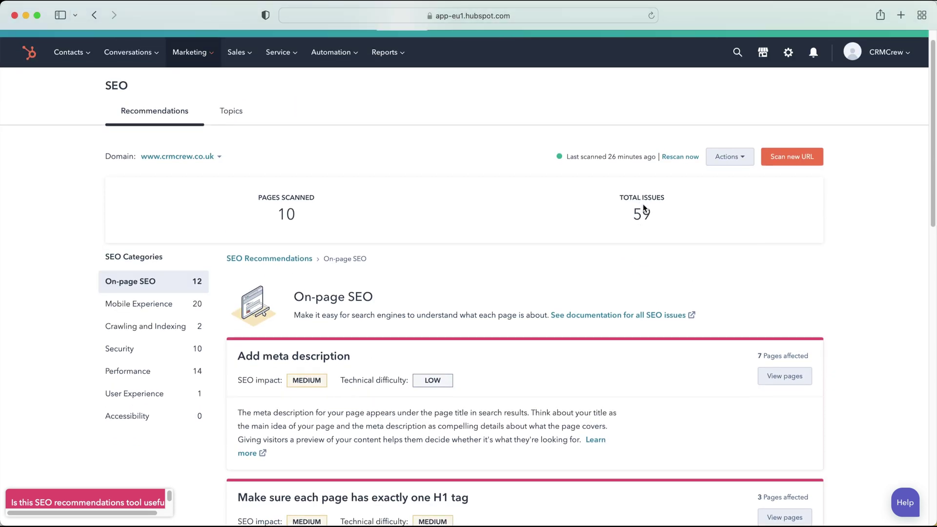
left_click_drag(294, 213, 250, 195)
left_click(330, 213)
scroll(525, 301, "down", 3)
scroll(525, 305, "down", 2)
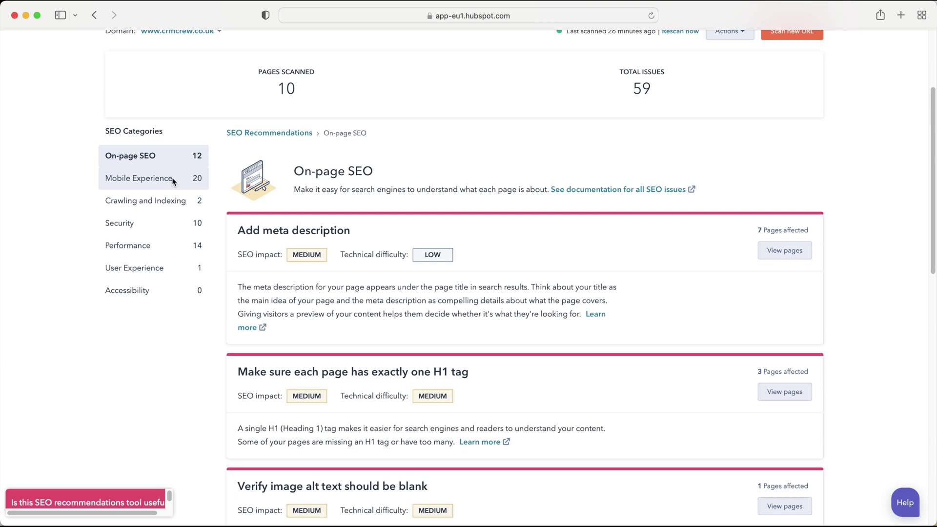
scroll(717, 195, "down", 1)
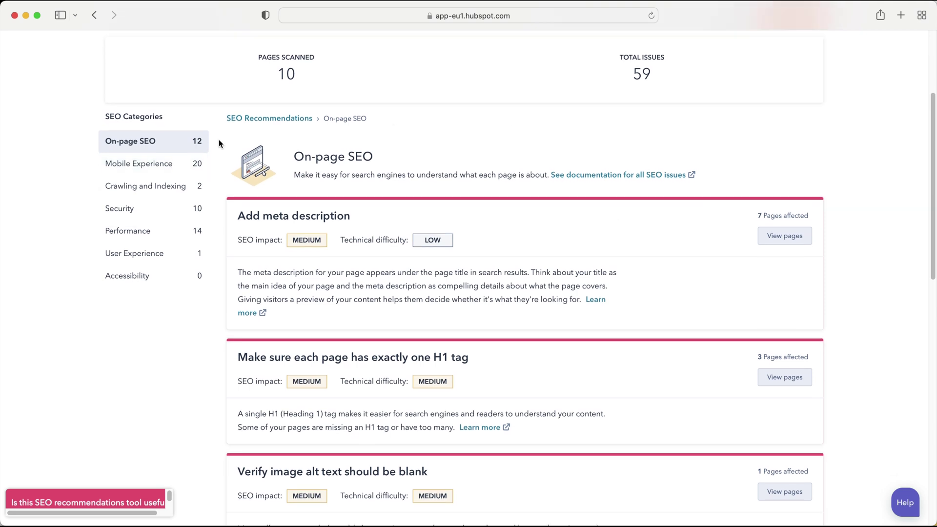
scroll(560, 210, "down", 2)
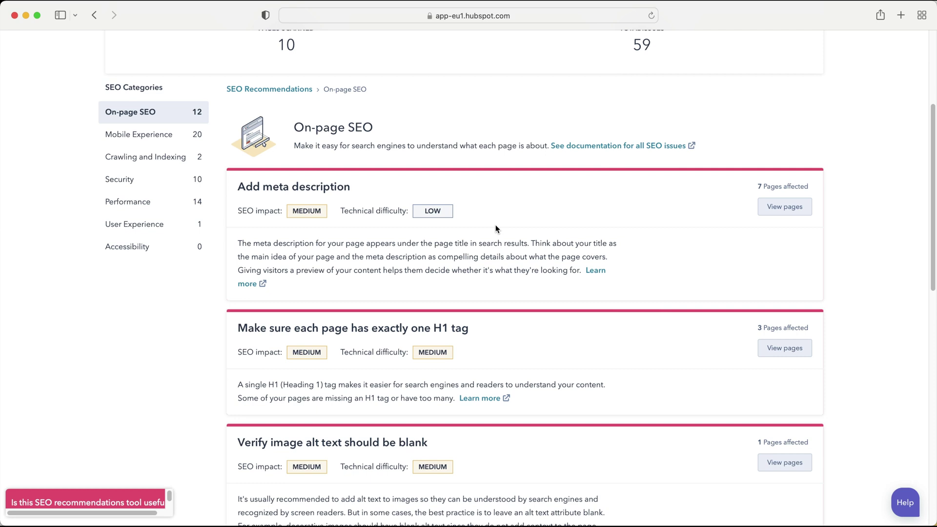
scroll(553, 233, "down", 1)
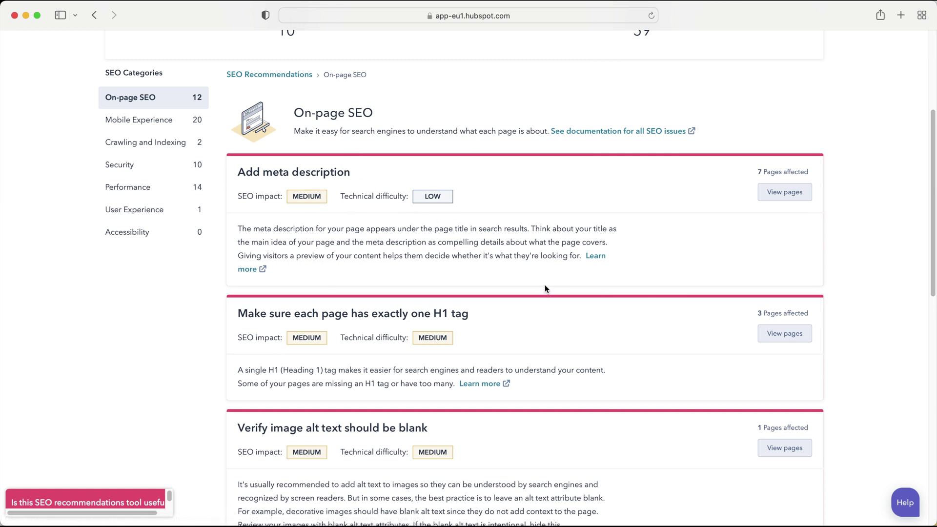
scroll(544, 284, "down", 1)
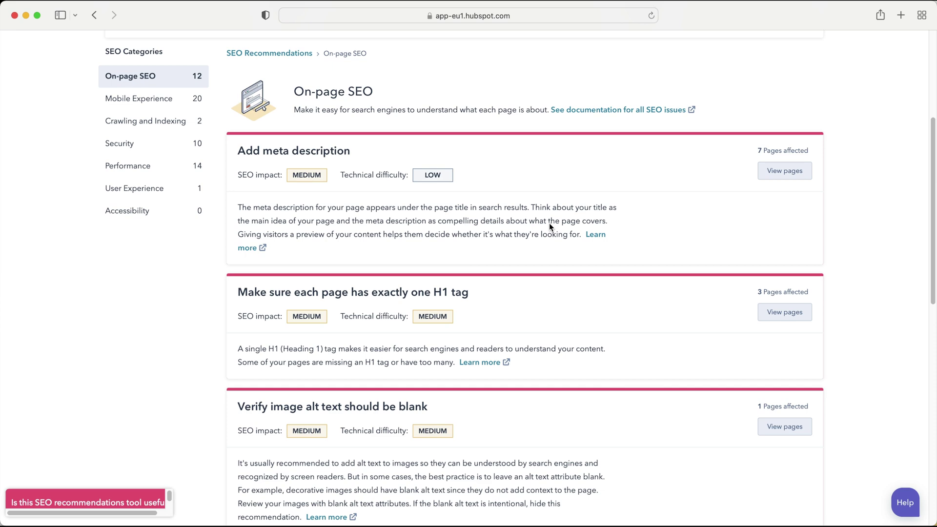
scroll(549, 226, "down", 5)
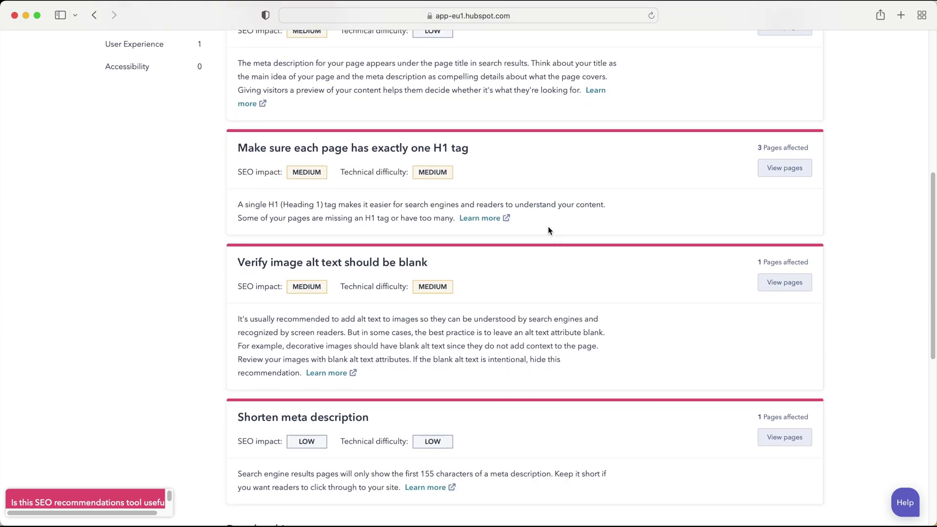
scroll(548, 226, "down", 3)
scroll(548, 227, "up", 10)
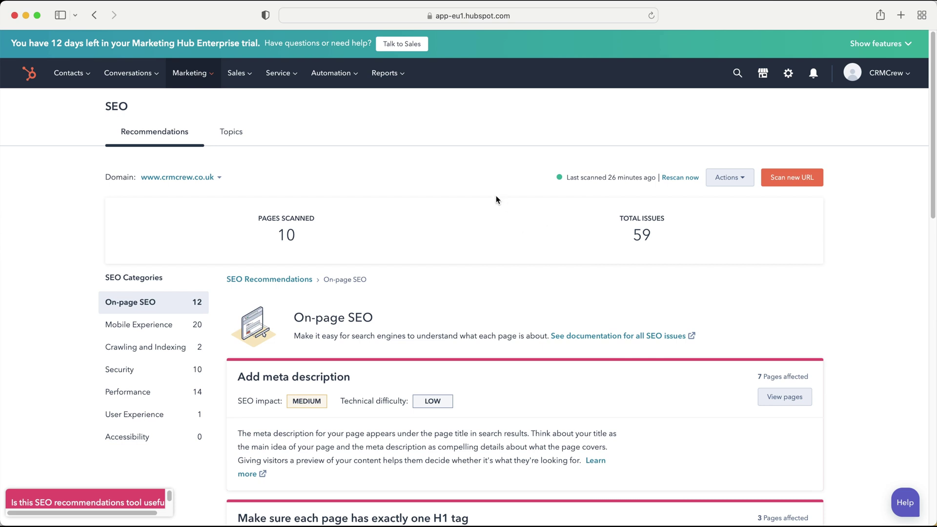
left_click_drag(590, 181, 643, 180)
left_click(643, 180)
mouse_move(677, 179)
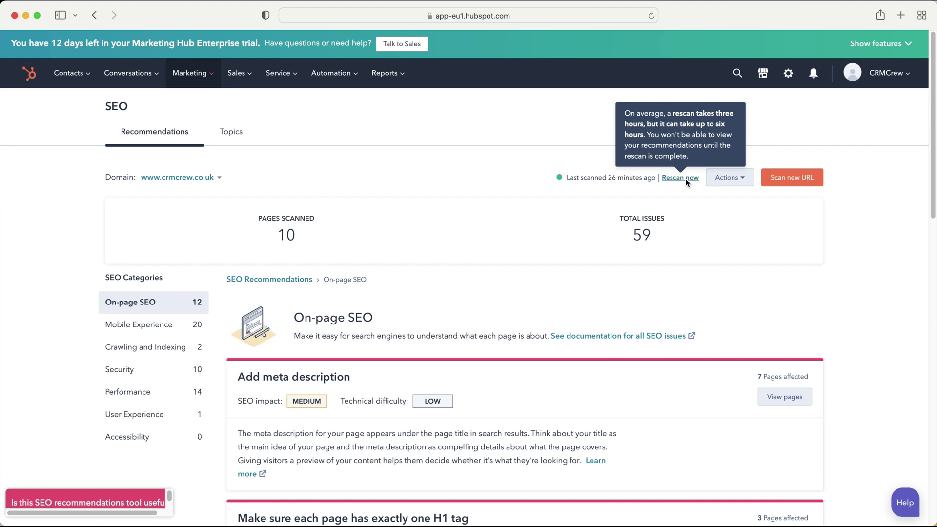
left_click(725, 175)
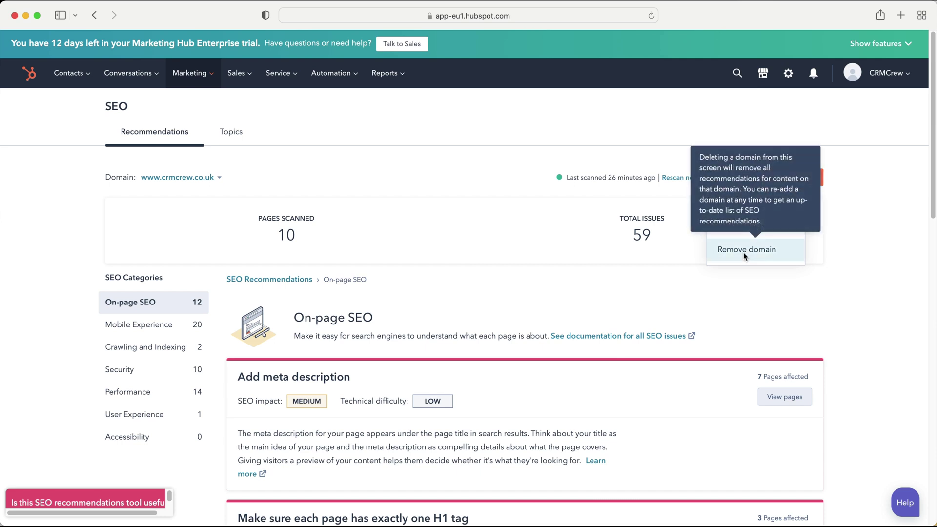
left_click(726, 177)
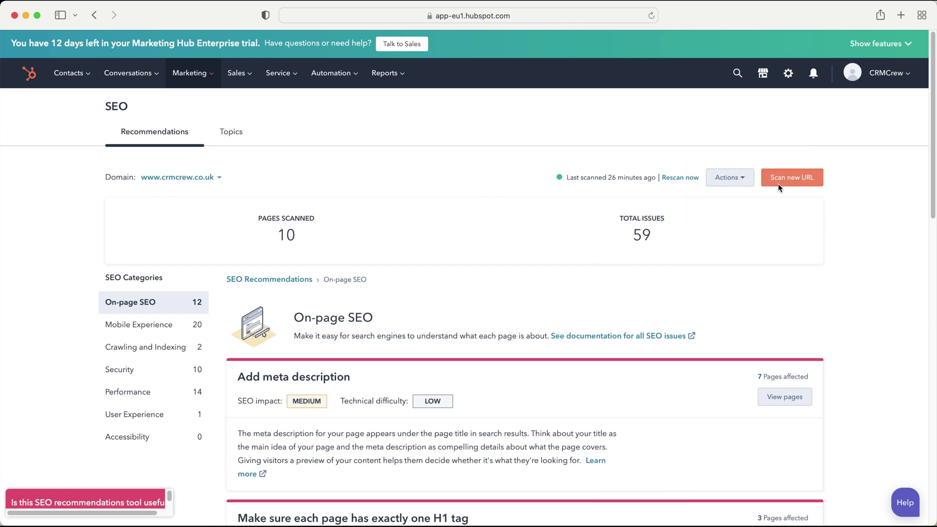
left_click(726, 175)
left_click(727, 147)
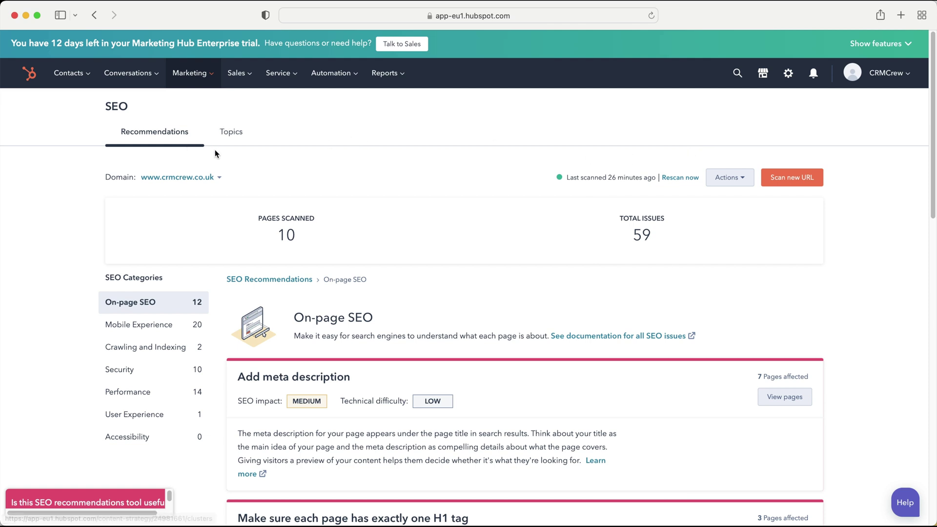
left_click(802, 178)
left_click(410, 158)
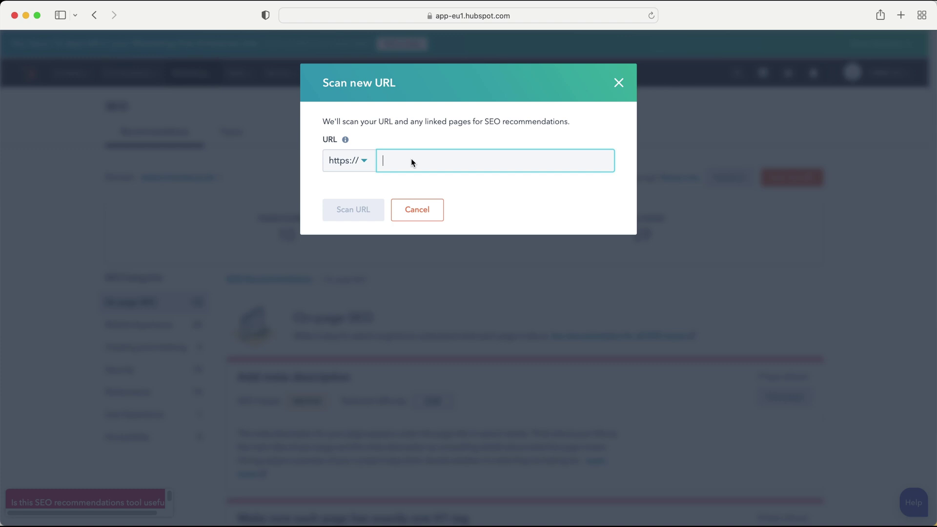
left_click(618, 81)
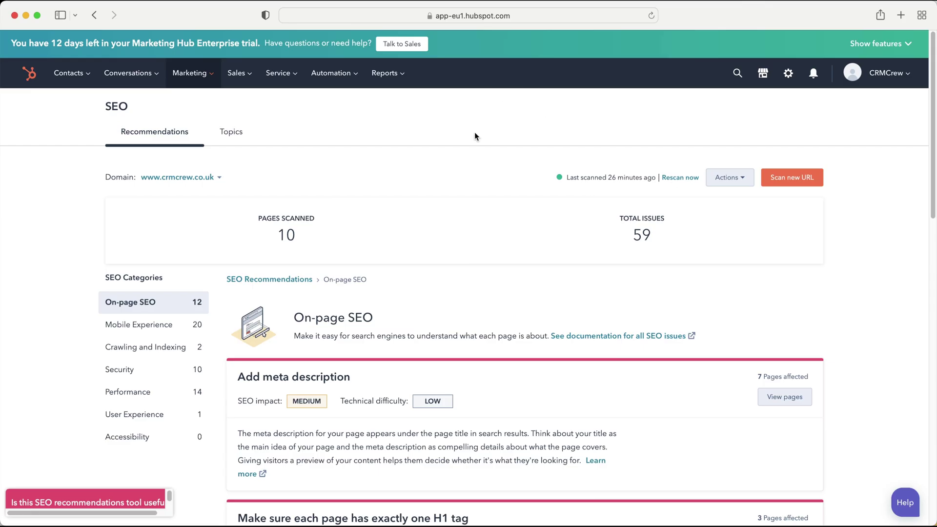
left_click(220, 177)
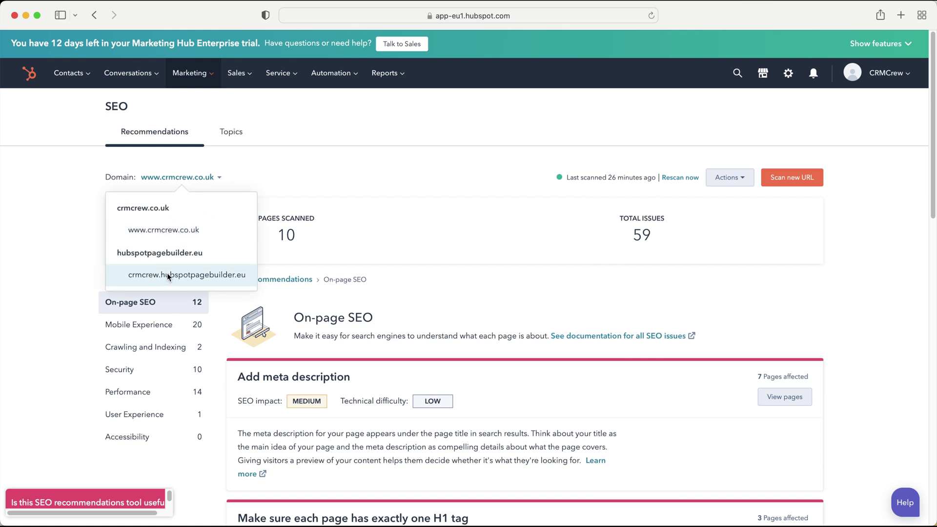
left_click(259, 165)
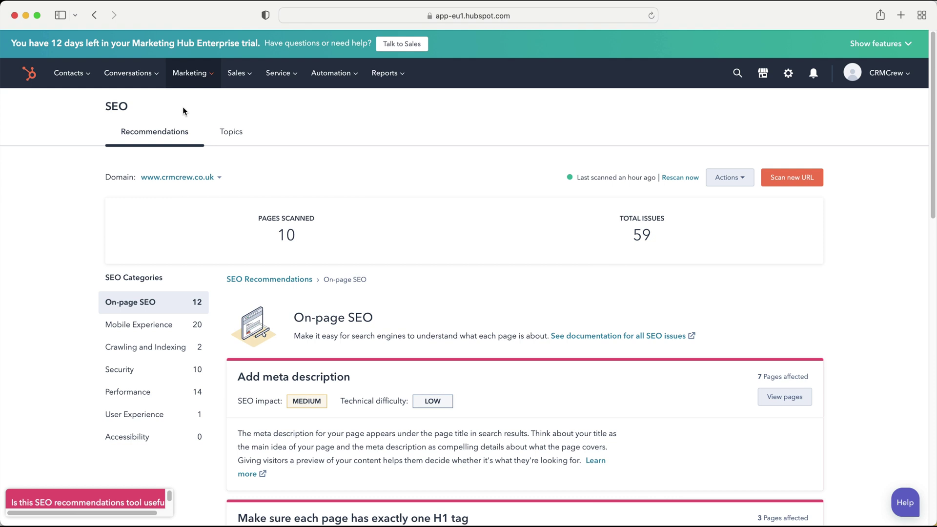
- Switch to the SEO Topics list, which shows the Business Ideas topic
left_click(237, 133)
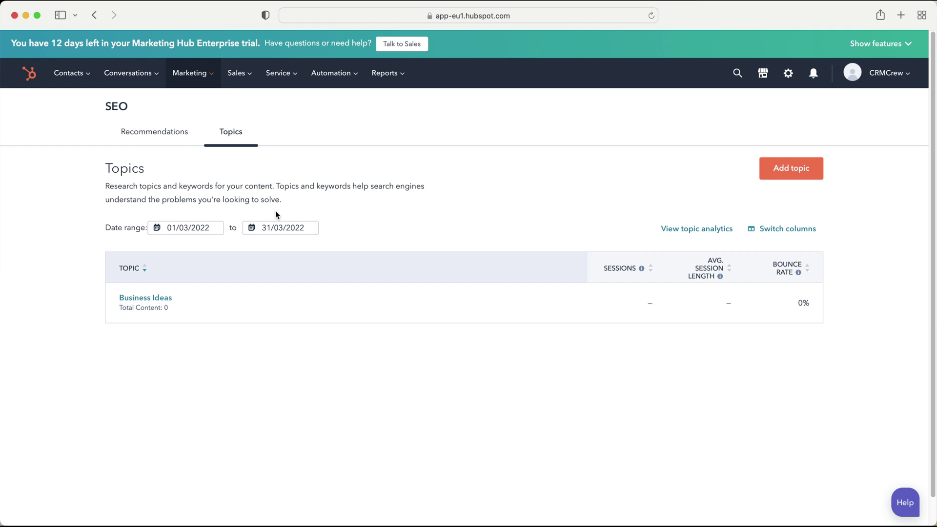
mouse_move(163, 288)
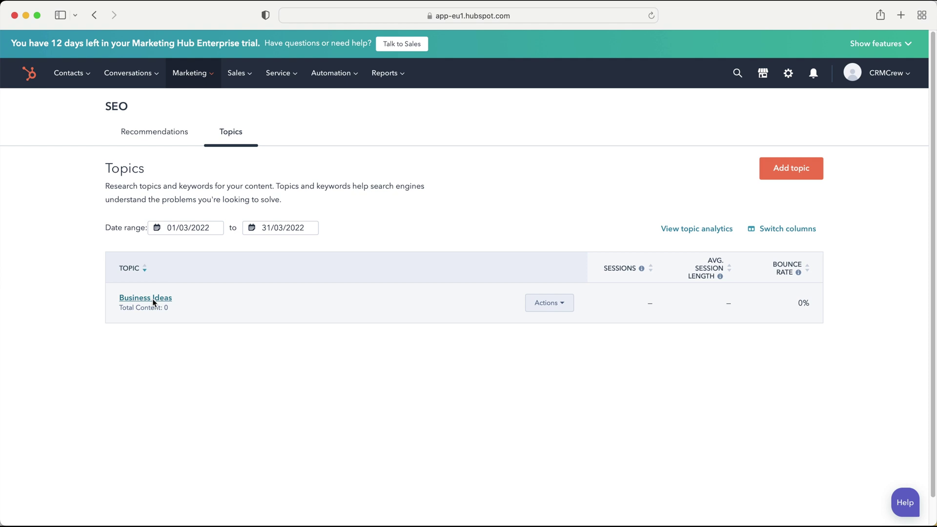
left_click(152, 299)
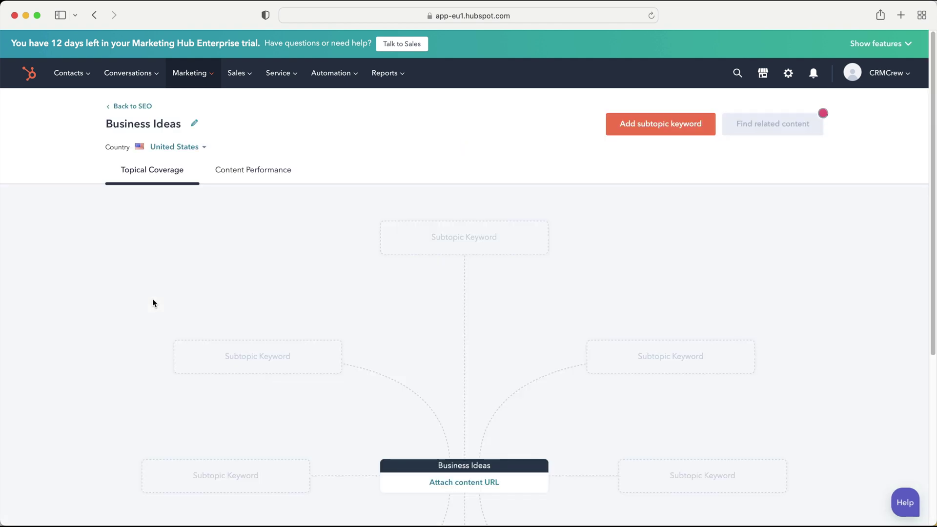
scroll(400, 325, "down", 3)
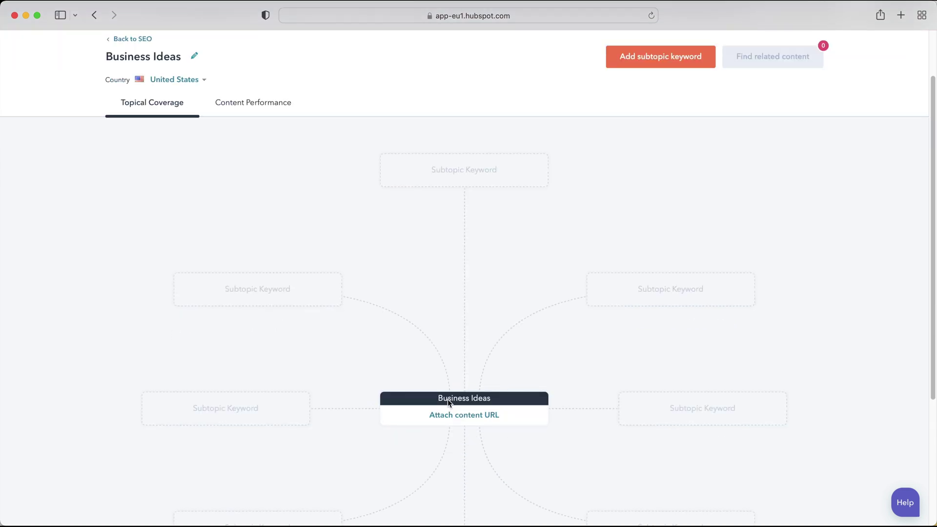
scroll(448, 401, "down", 1)
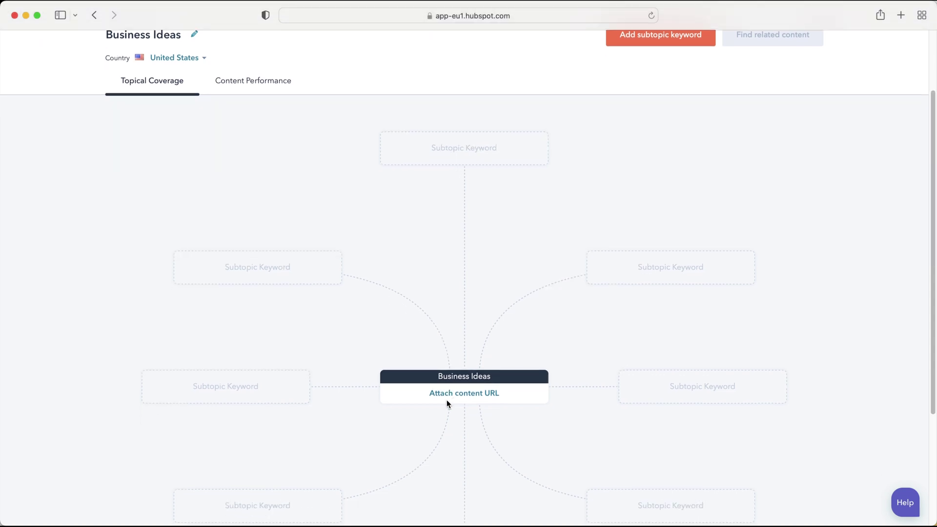
scroll(446, 403, "down", 1)
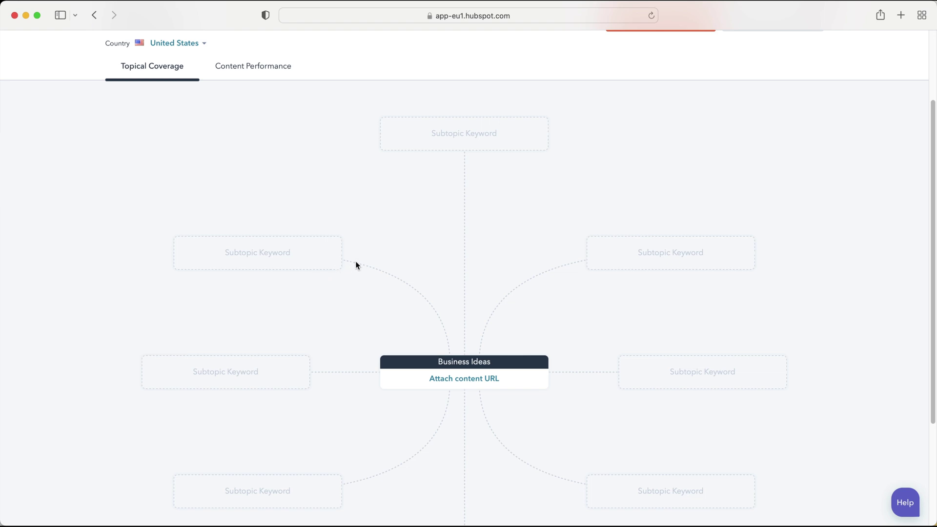
scroll(361, 265, "down", 1)
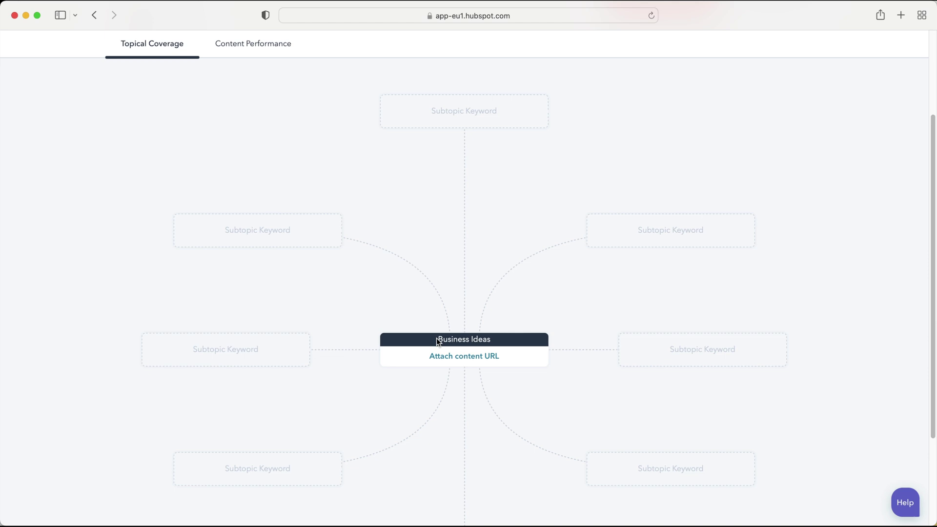
scroll(436, 338, "down", 1)
scroll(439, 342, "up", 1)
scroll(644, 453, "down", 1)
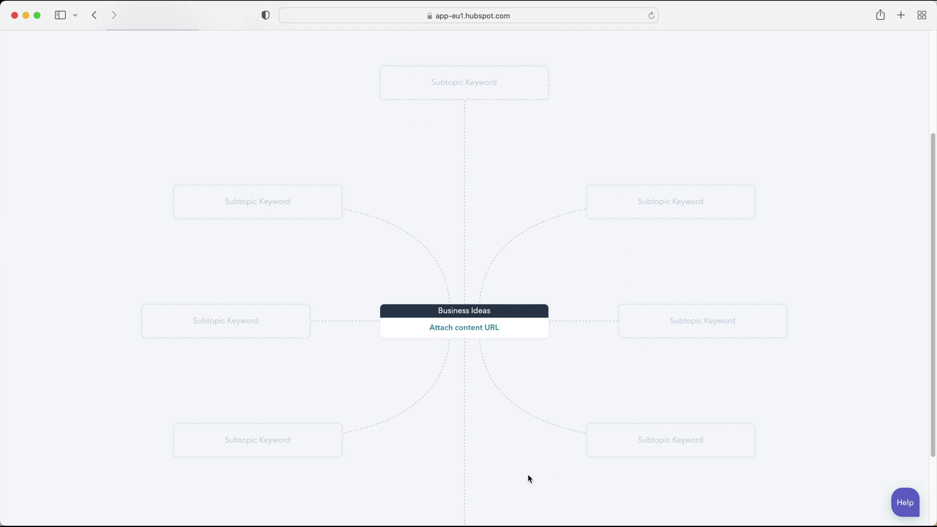
scroll(384, 390, "down", 1)
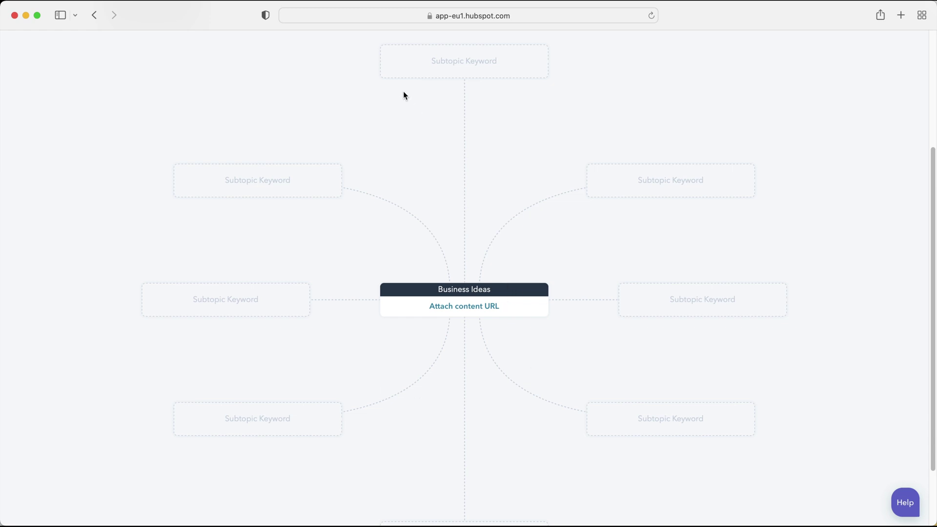
scroll(688, 279, "down", 1)
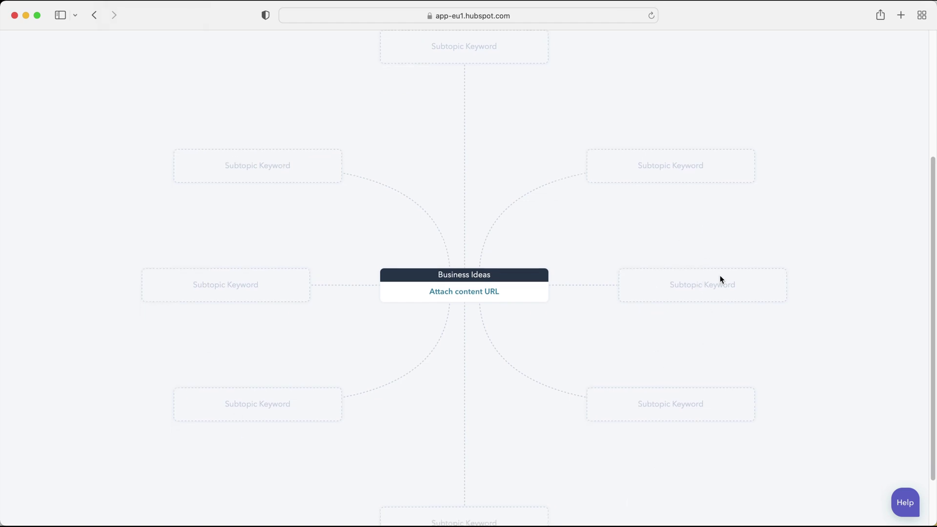
scroll(689, 251, "up", 5)
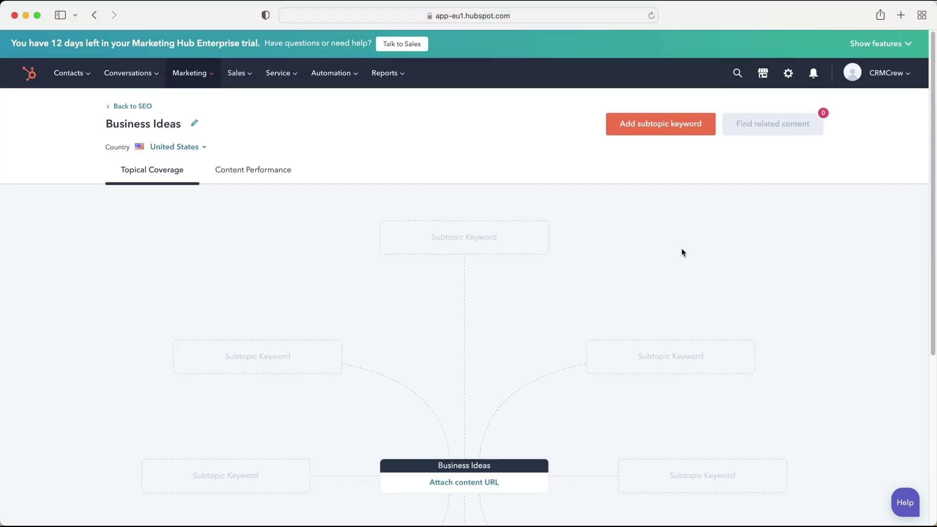
scroll(669, 286, "down", 5)
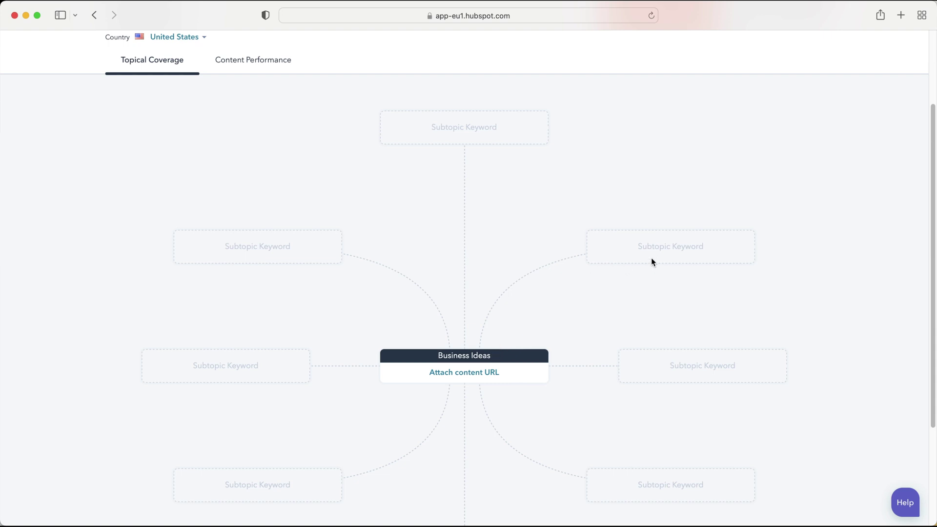
scroll(653, 251, "up", 2)
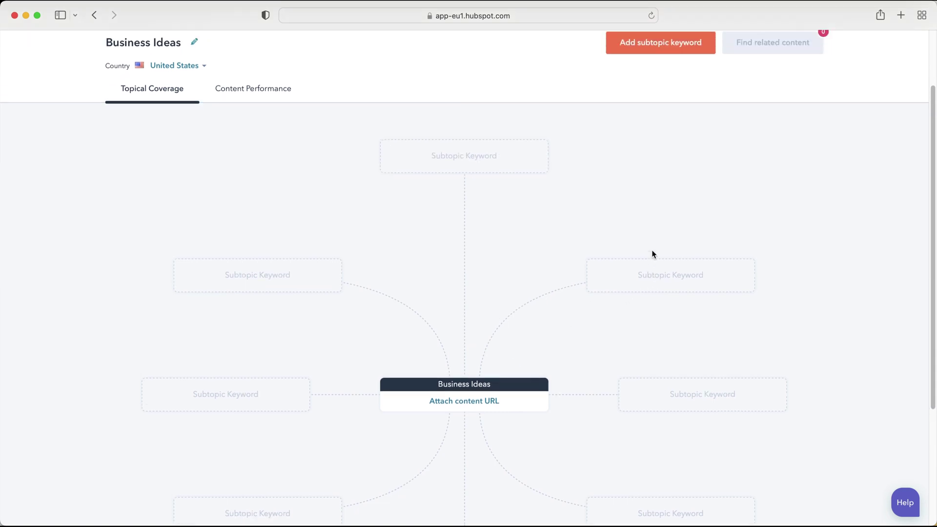
scroll(653, 254, "up", 3)
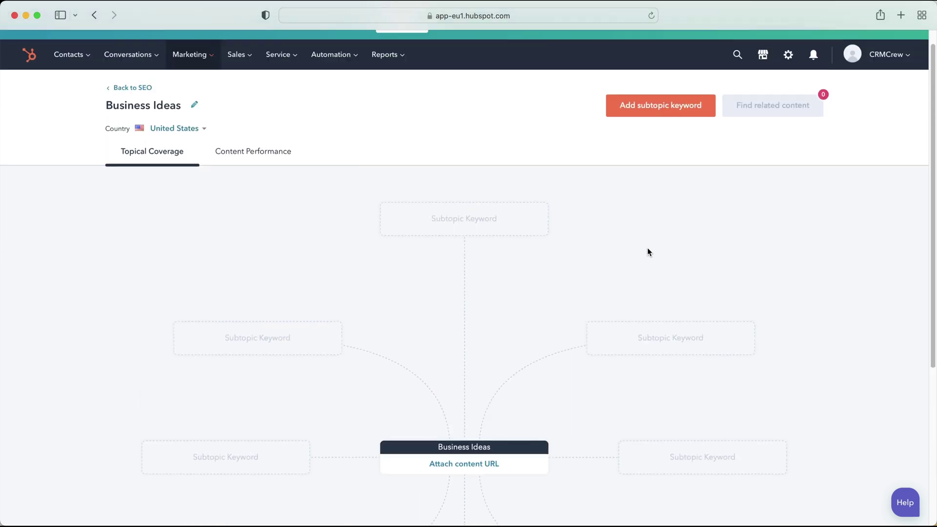
- Return to the SEO topics list and start a new topic with the phrase 'Starting A Business'
left_click(133, 88)
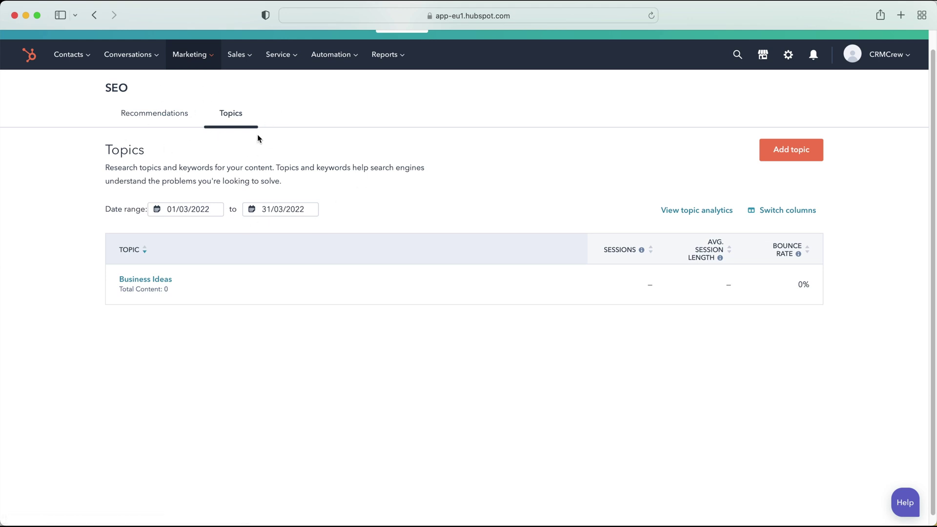
left_click(786, 152)
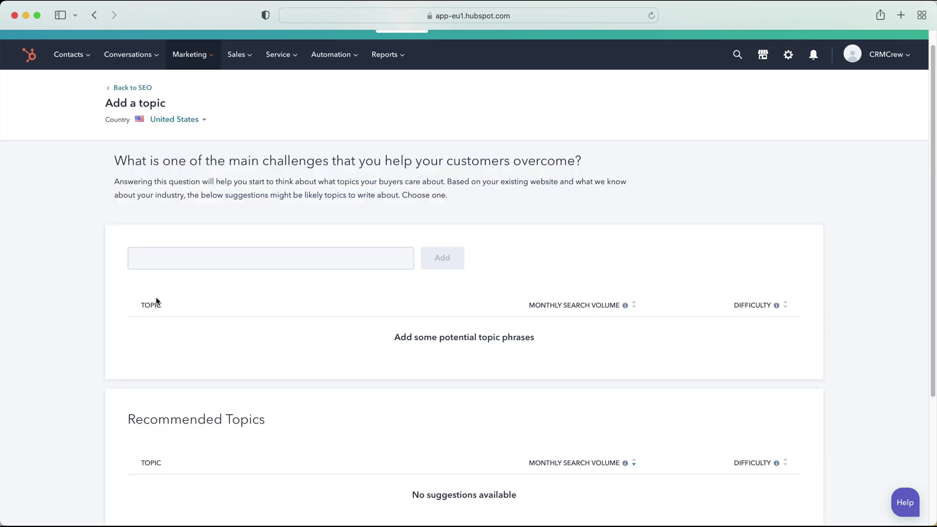
scroll(211, 245, "down", 5)
scroll(299, 167, "up", 4)
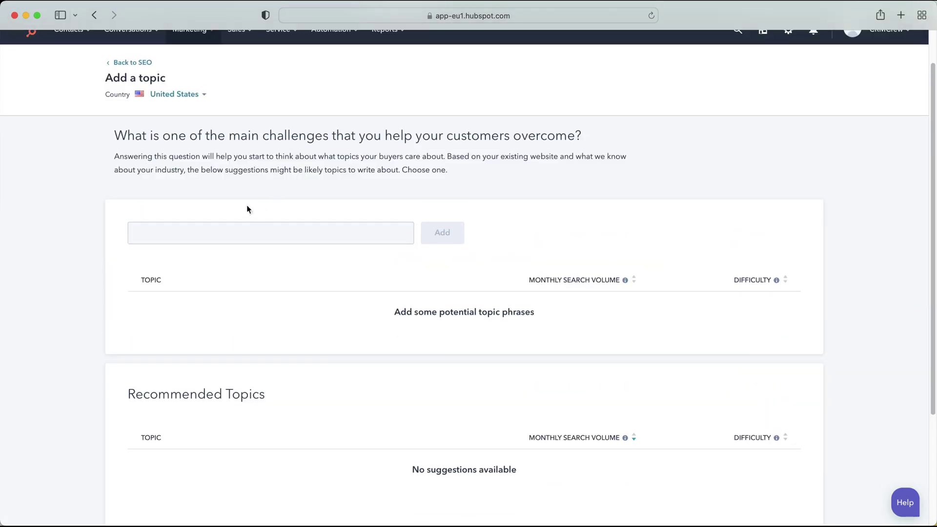
left_click(216, 231)
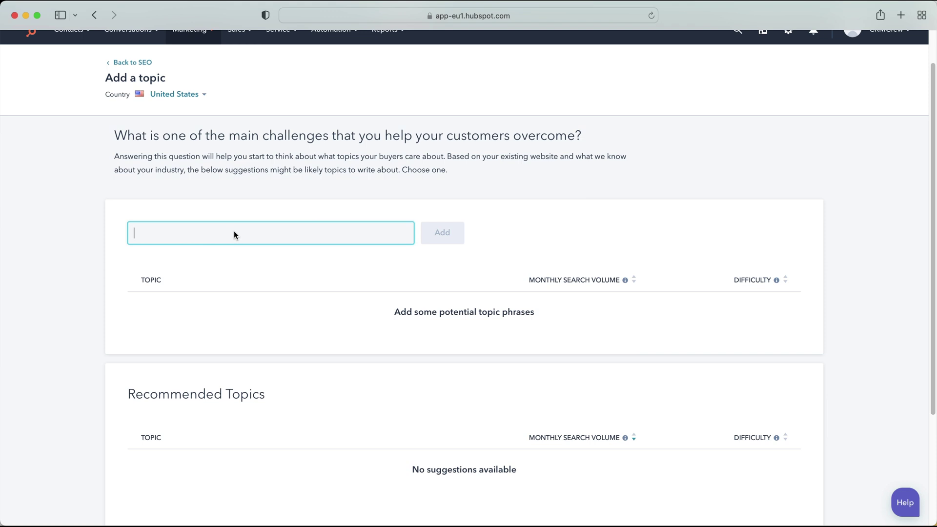
type("Starting ")
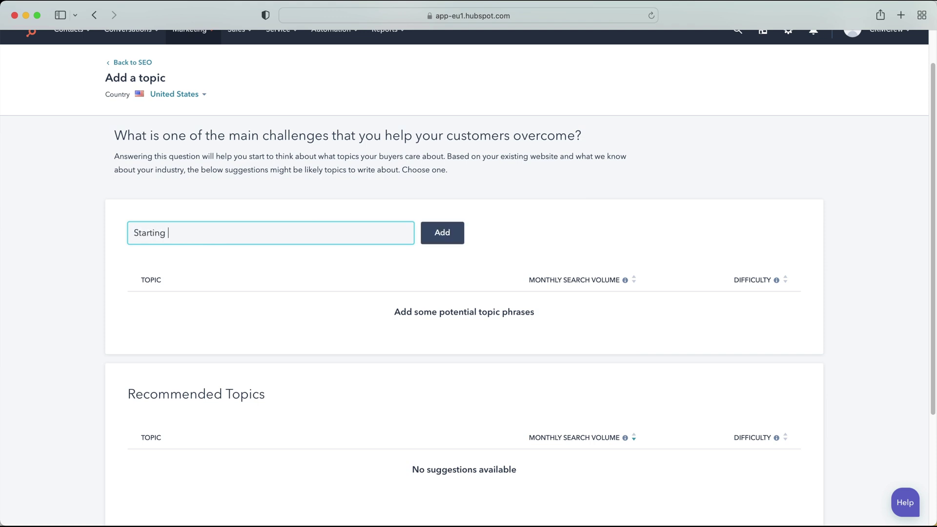
type("A Business")
left_click(438, 236)
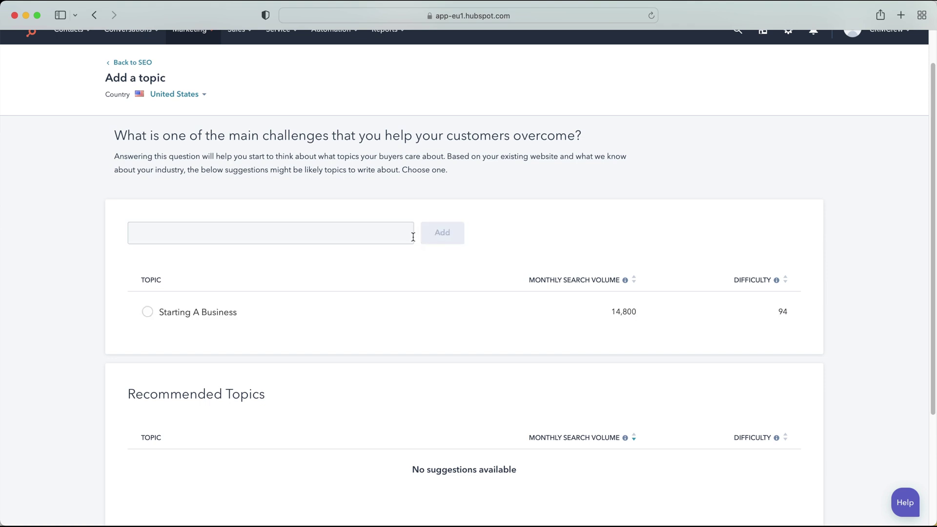
left_click(202, 234)
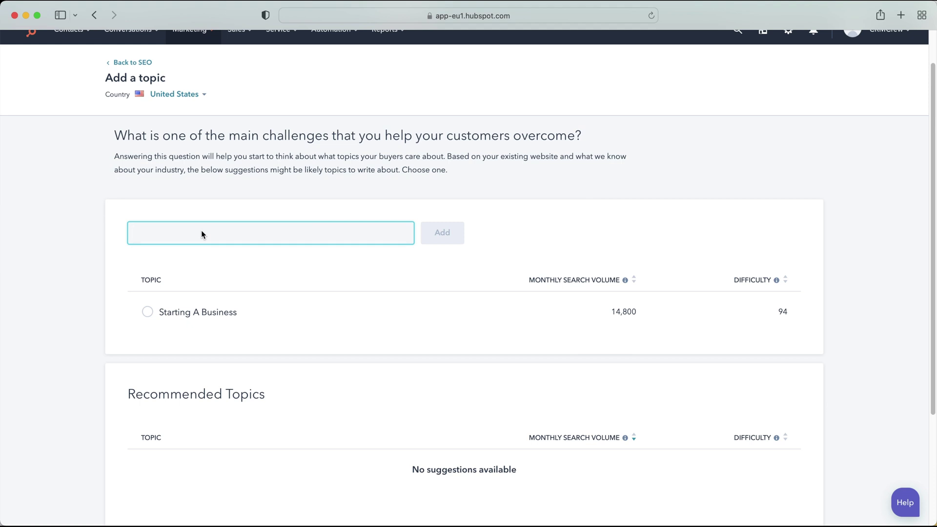
scroll(201, 234, "down", 5)
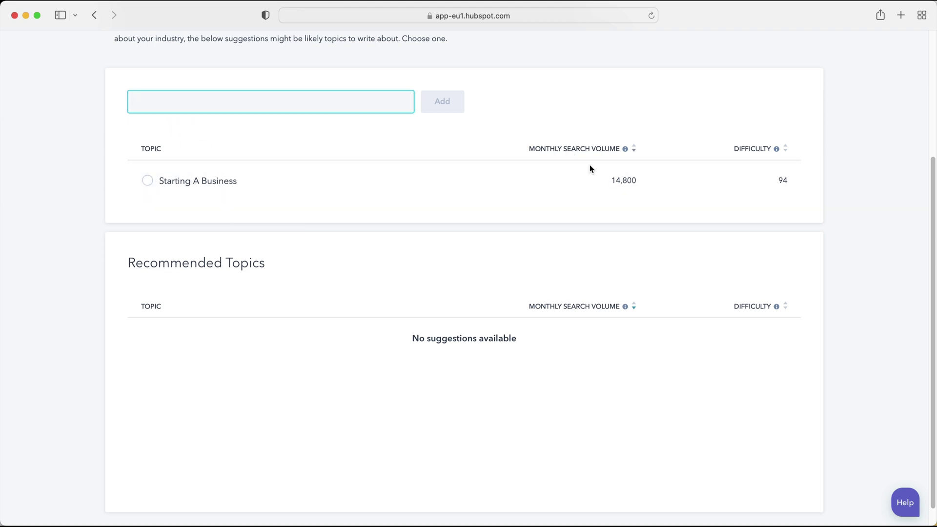
left_click(709, 147)
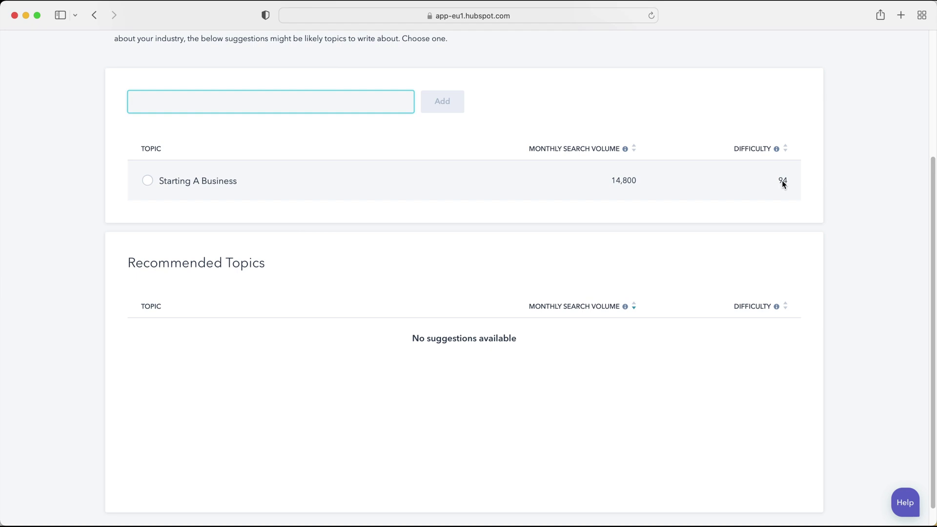
left_click_drag(295, 271, 113, 263)
left_click(151, 263)
right_click(172, 209)
left_click(128, 211)
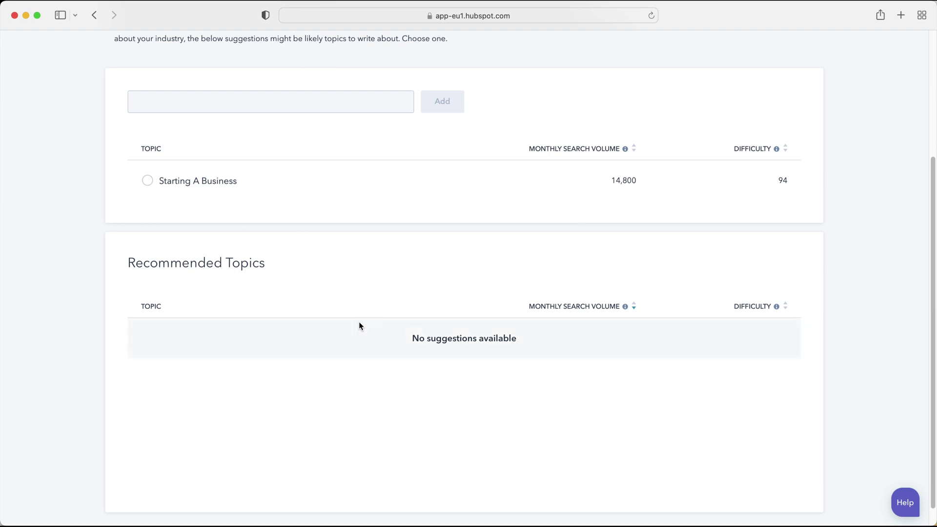
scroll(350, 334, "down", 1)
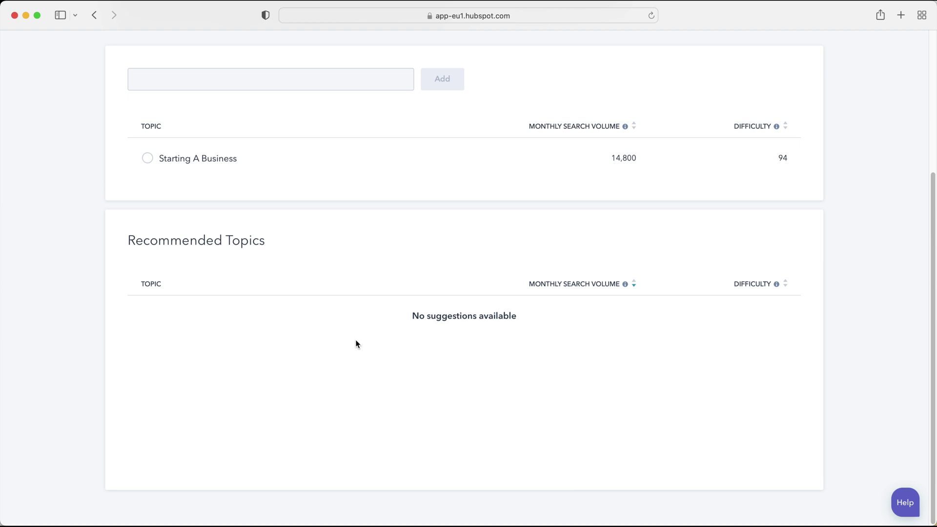
scroll(355, 344, "up", 5)
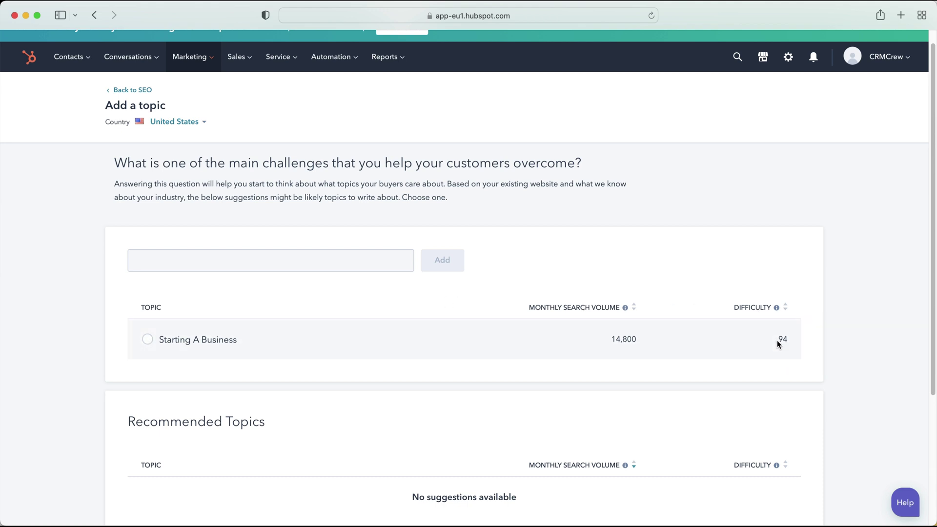
- Choose Starting A Business, create the topic, and open pillar page settings on its central card
left_click(146, 340)
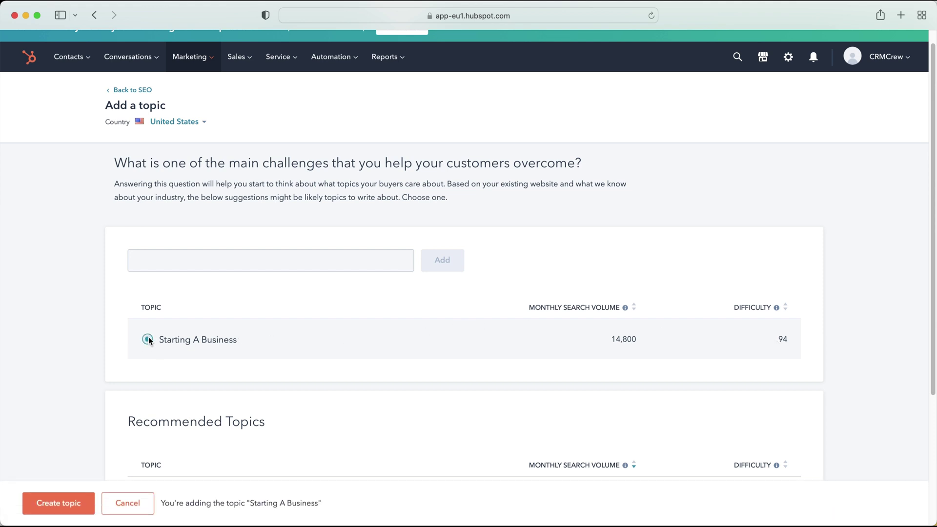
left_click(58, 507)
scroll(592, 301, "down", 1)
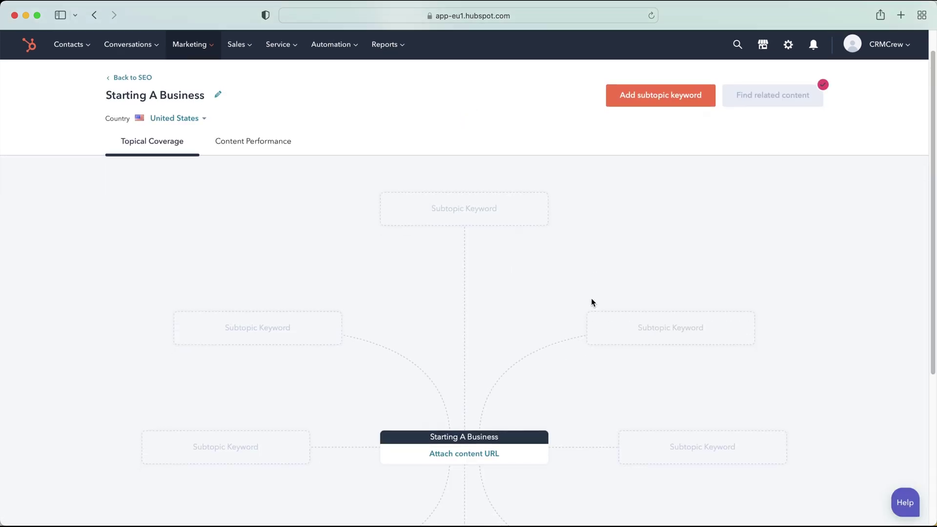
scroll(589, 288, "down", 1)
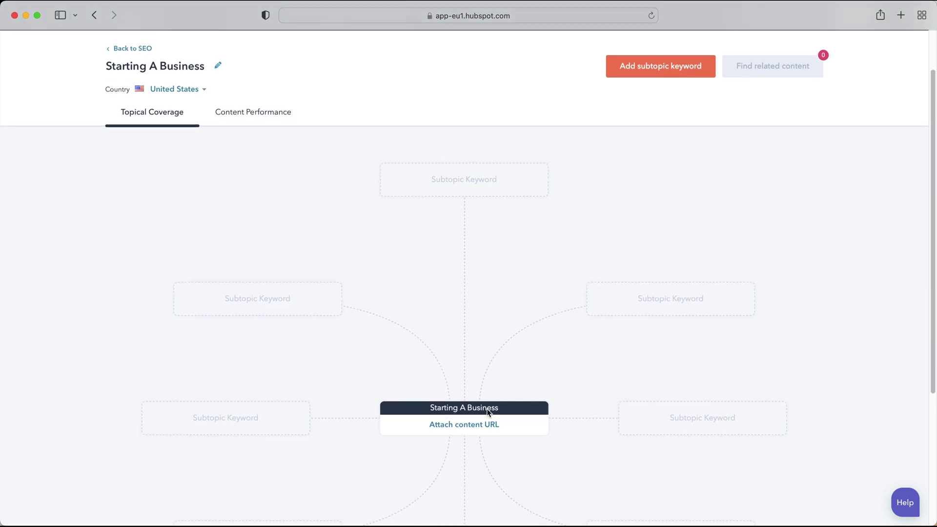
scroll(492, 412, "down", 1)
scroll(493, 410, "up", 2)
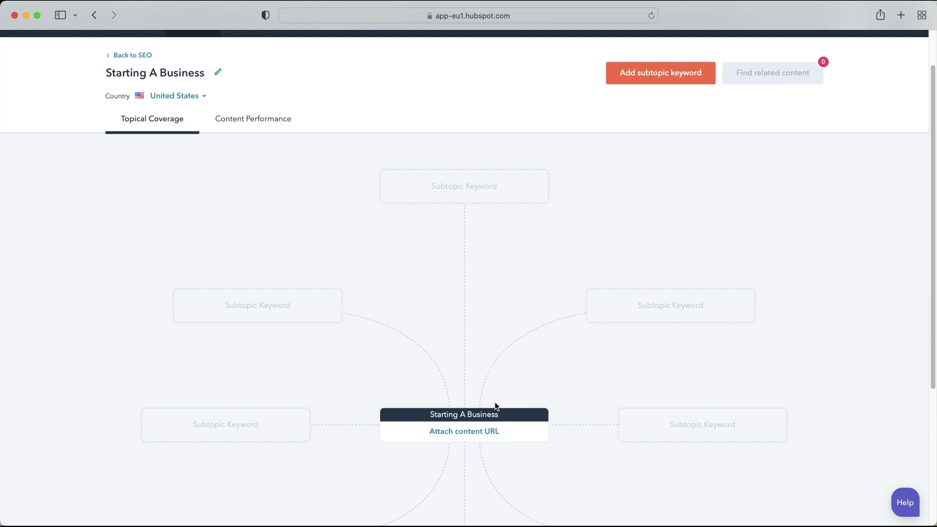
scroll(490, 401, "down", 1)
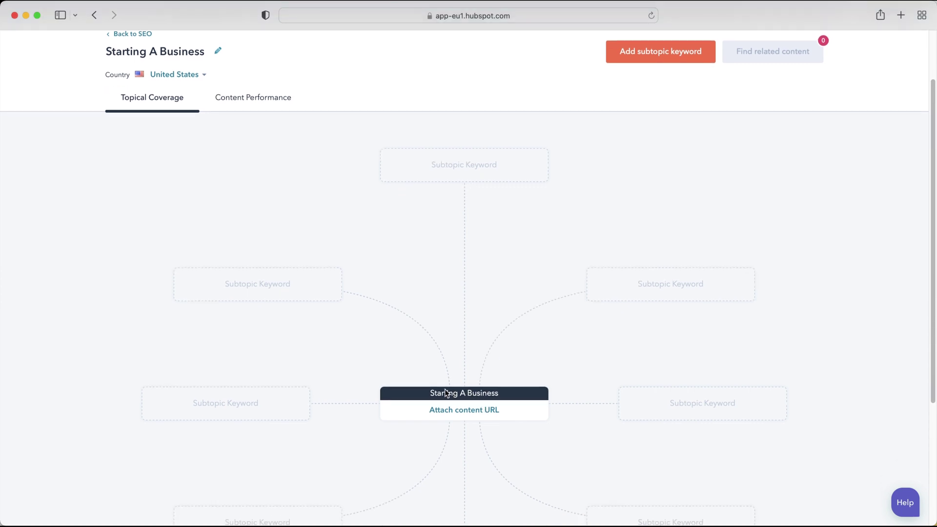
left_click_drag(429, 393, 505, 393)
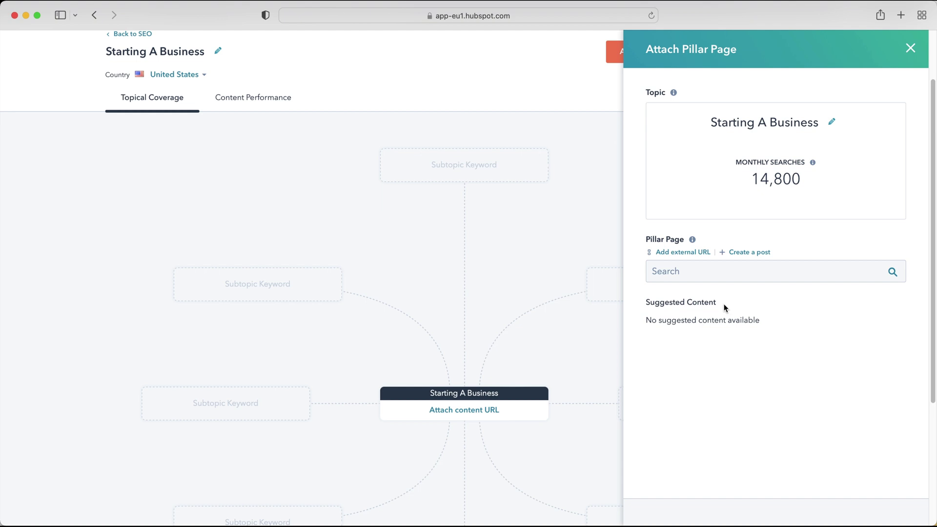
- Close Attach Pillar Page without attaching content and open the Add Subtopic Keyword form
left_click(699, 281)
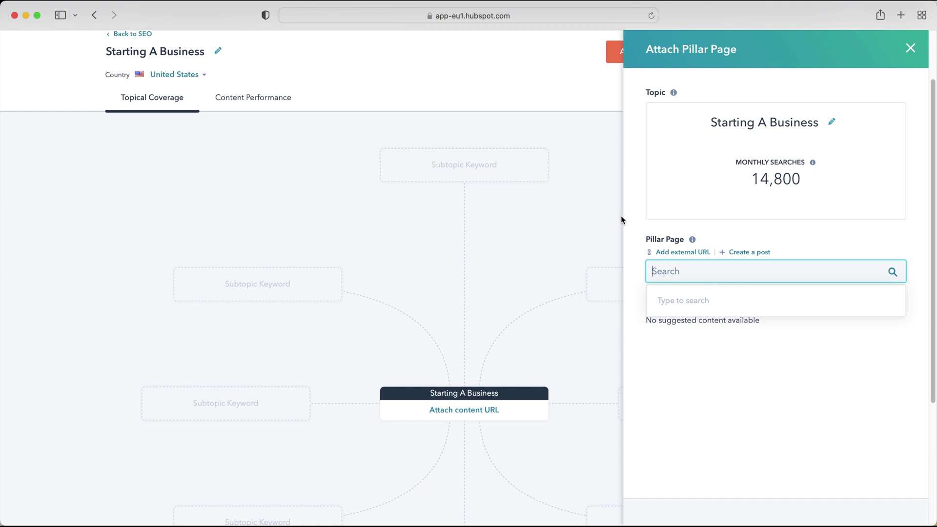
left_click(645, 239)
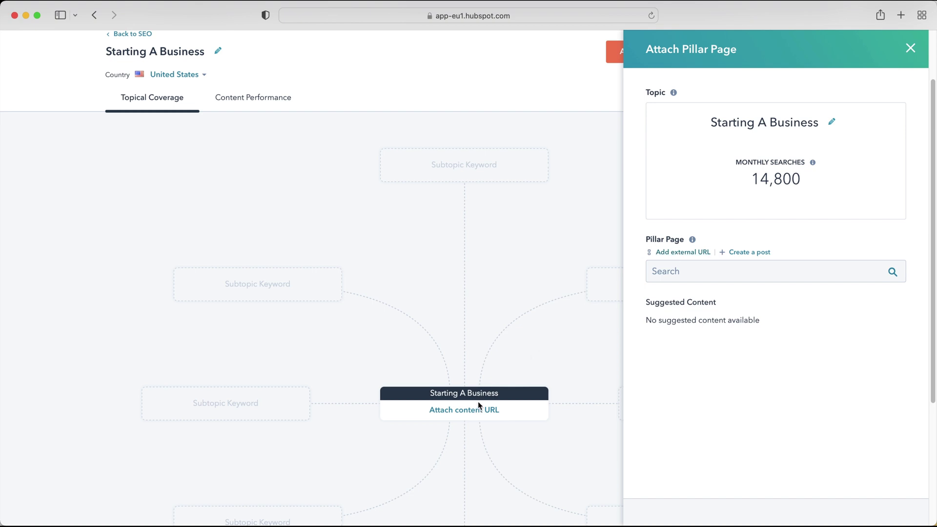
left_click(908, 46)
scroll(477, 187, "down", 3)
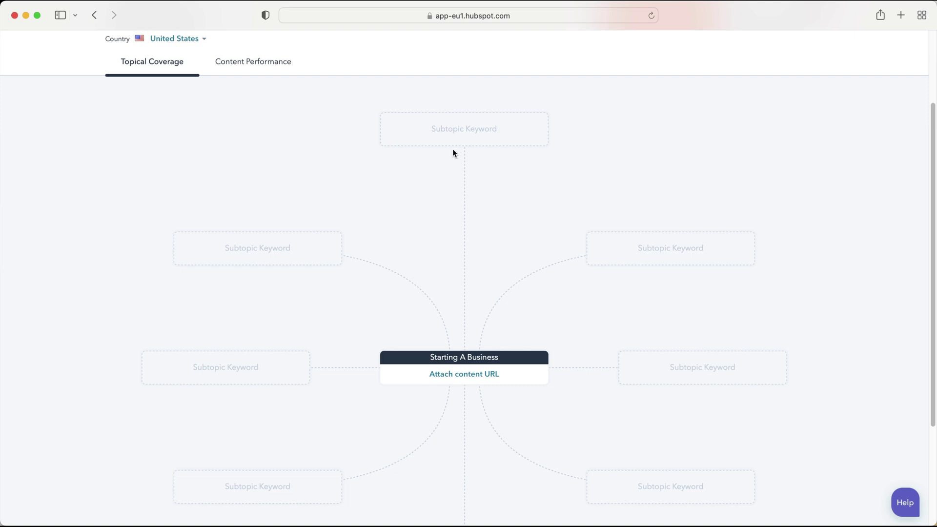
scroll(458, 139, "up", 2)
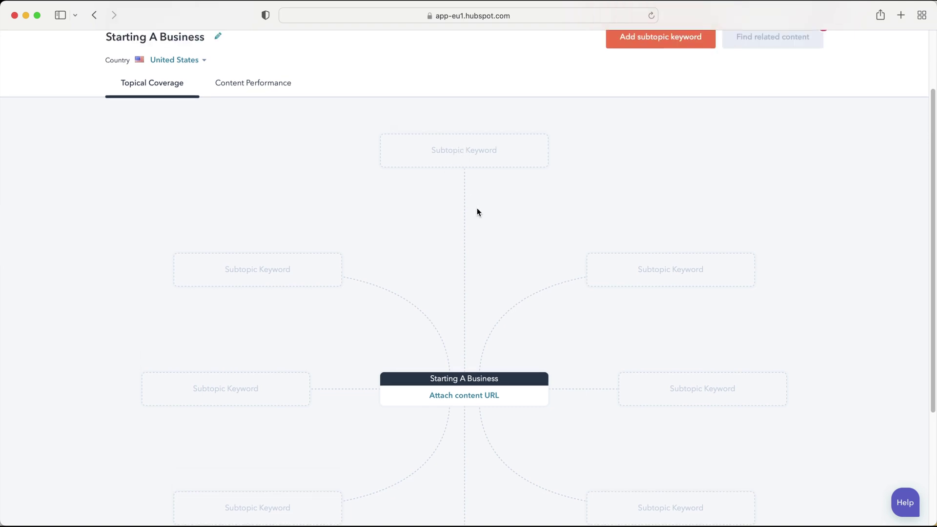
scroll(481, 215, "up", 2)
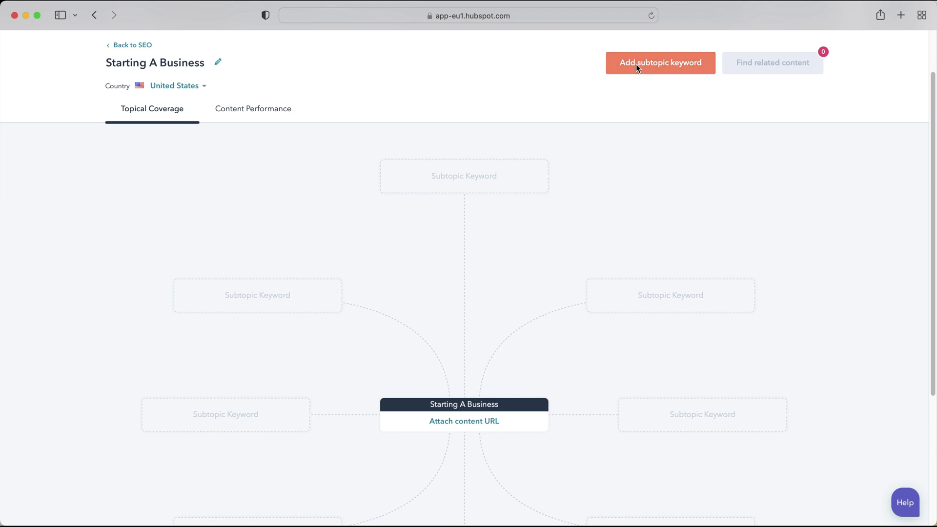
left_click(636, 63)
left_click(764, 116)
- Research and save 'Marketing' as a subtopic keyword with 90,500 monthly searches
type("Marketing")
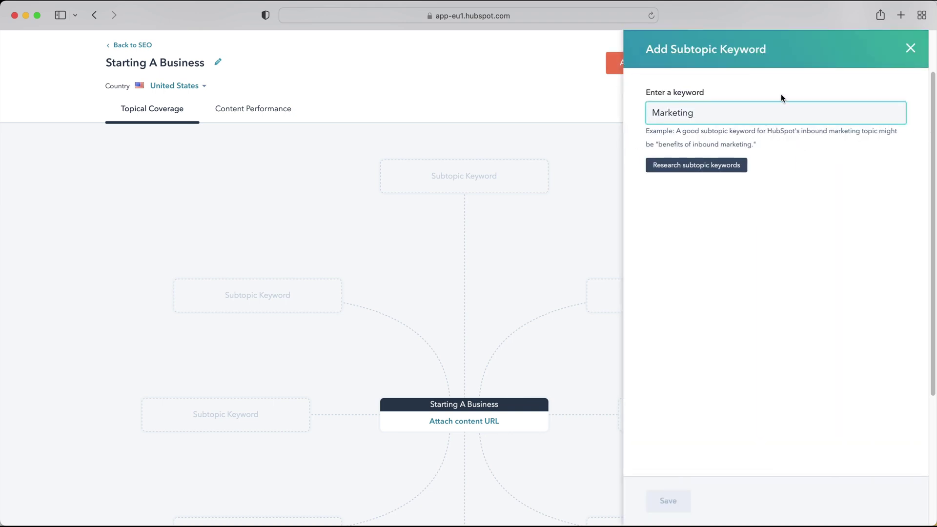
left_click(717, 164)
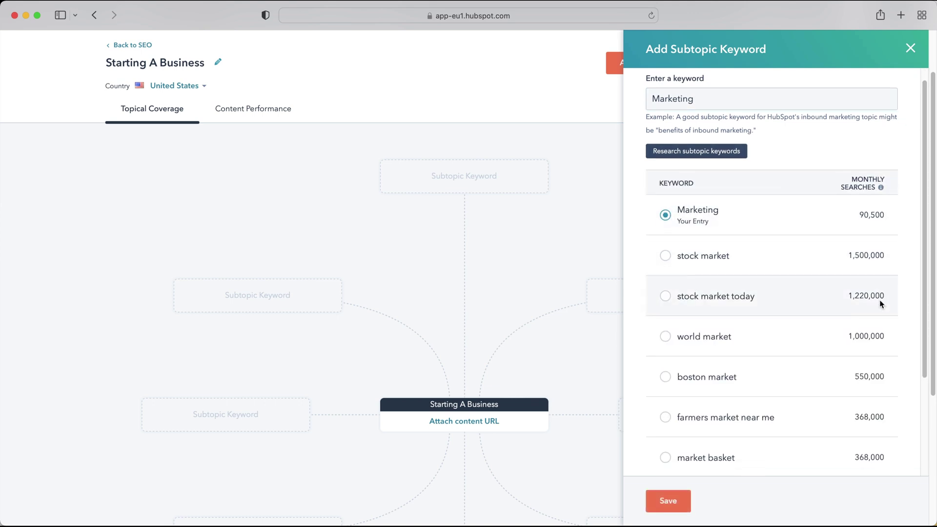
scroll(879, 300, "down", 1)
scroll(786, 271, "up", 1)
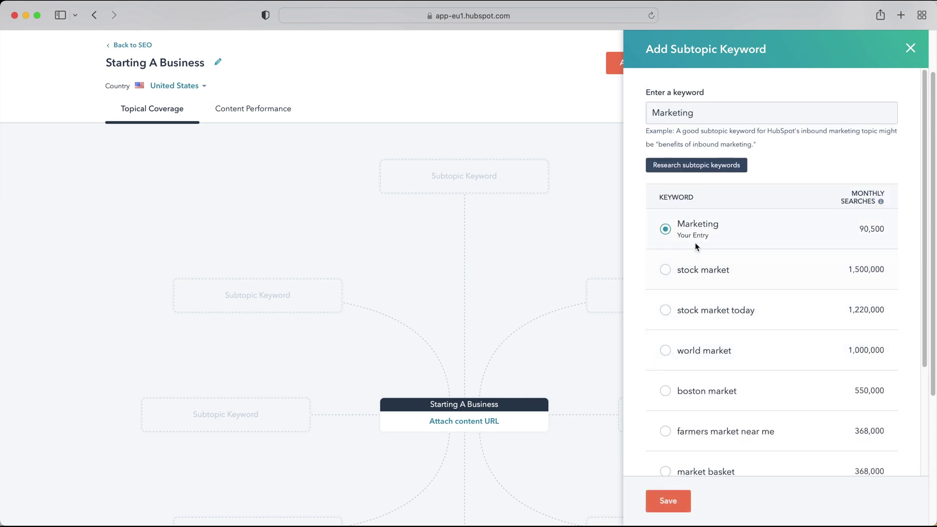
left_click(667, 500)
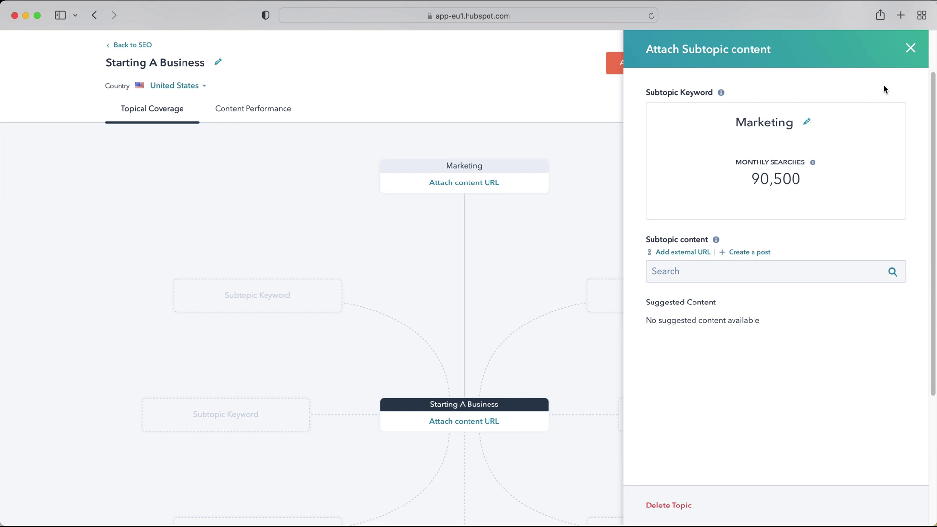
left_click(910, 49)
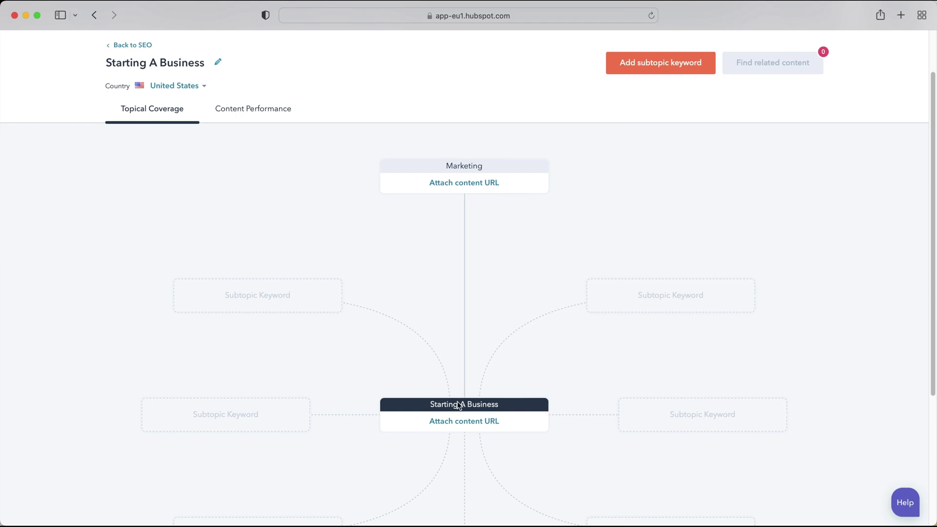
- Research and save 'Sales' as a second subtopic keyword with 90,500 monthly searches
left_click(634, 56)
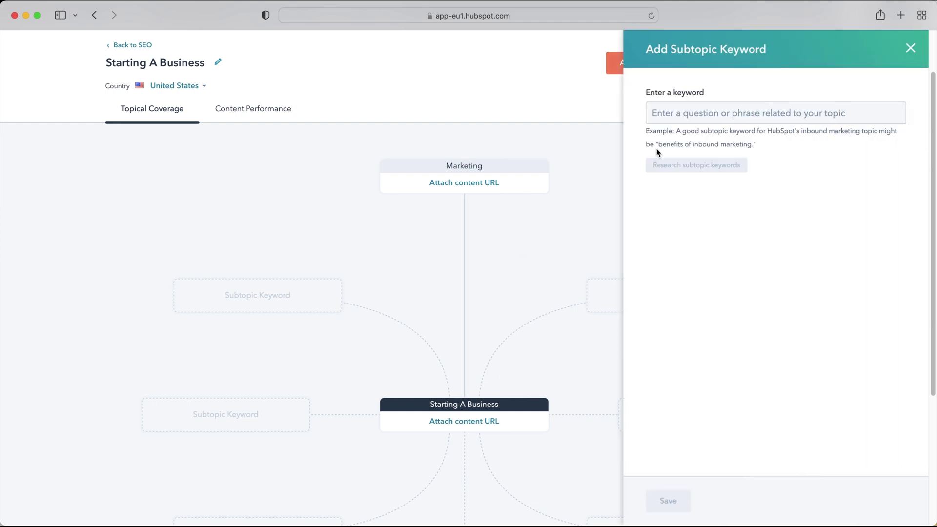
left_click(675, 115)
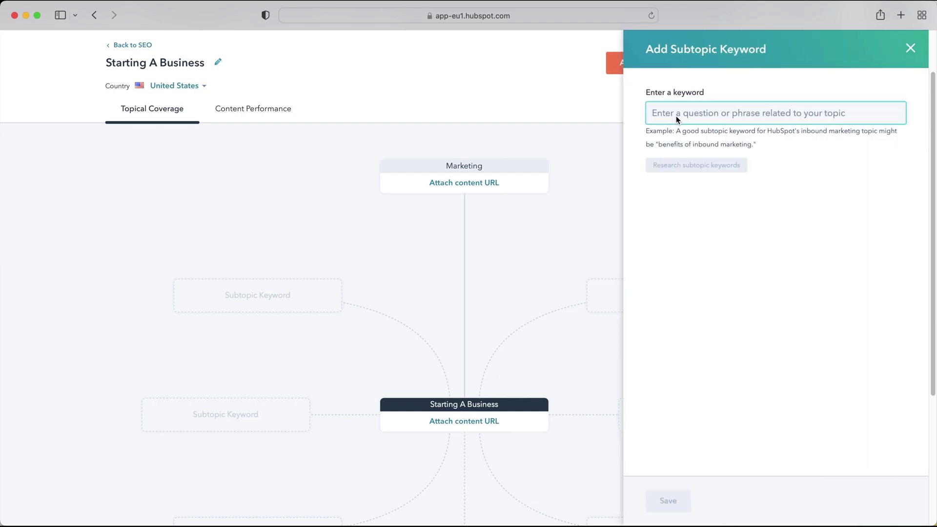
type("Sales")
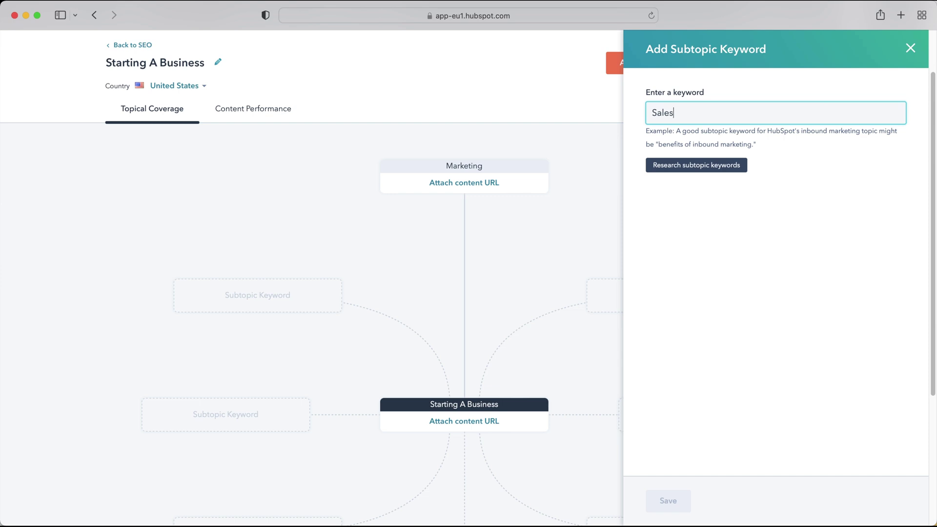
left_click(668, 164)
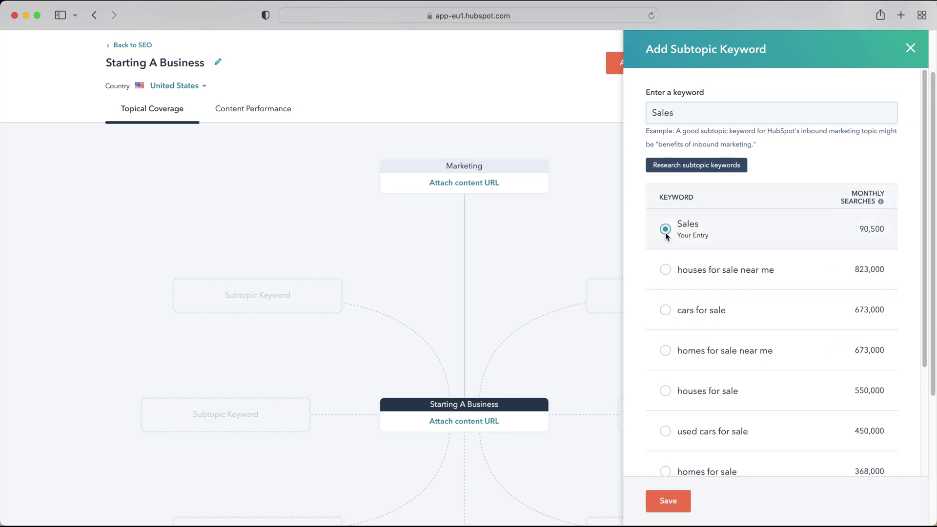
left_click(666, 499)
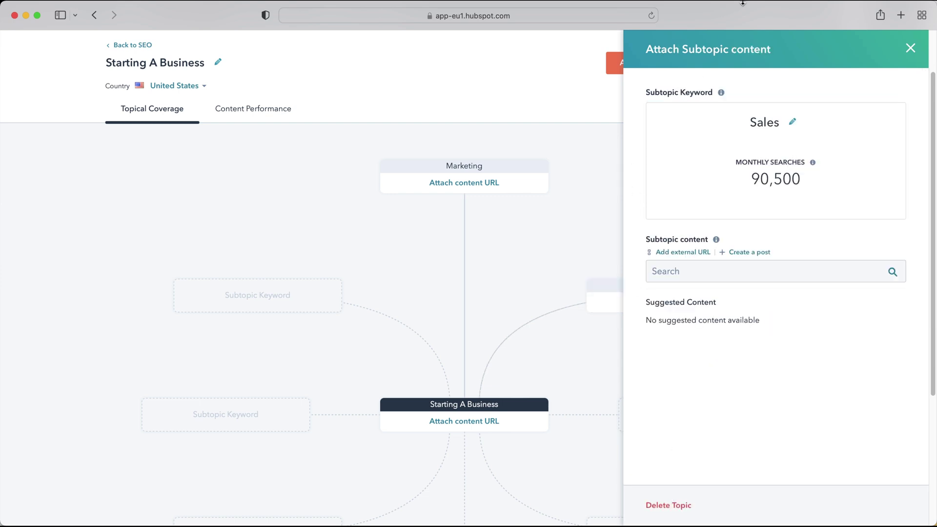
left_click(910, 48)
scroll(638, 214, "down", 1)
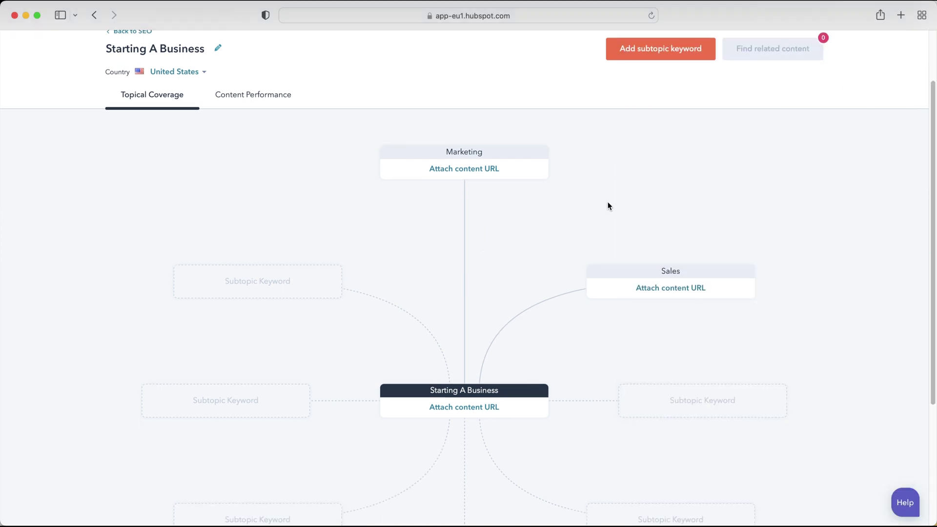
scroll(529, 302, "down", 2)
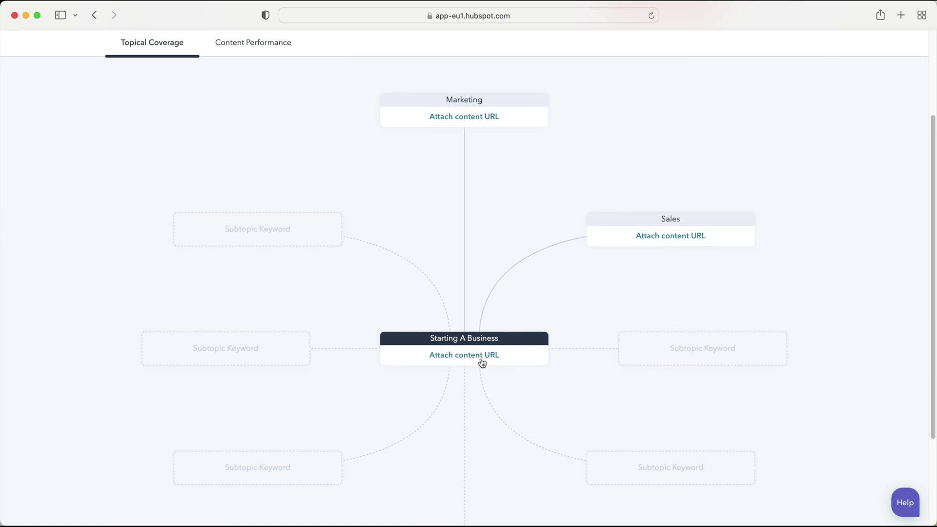
scroll(642, 434, "down", 2)
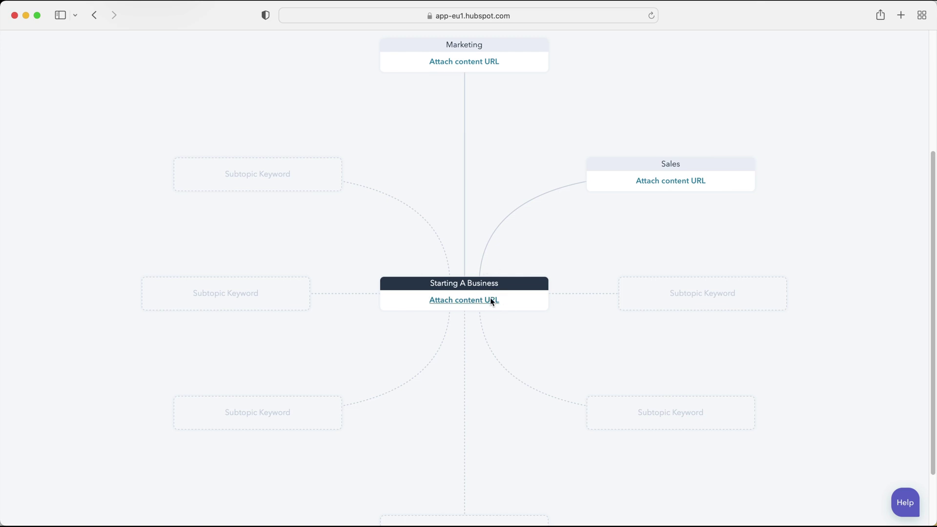
scroll(490, 299, "up", 3)
scroll(490, 301, "up", 1)
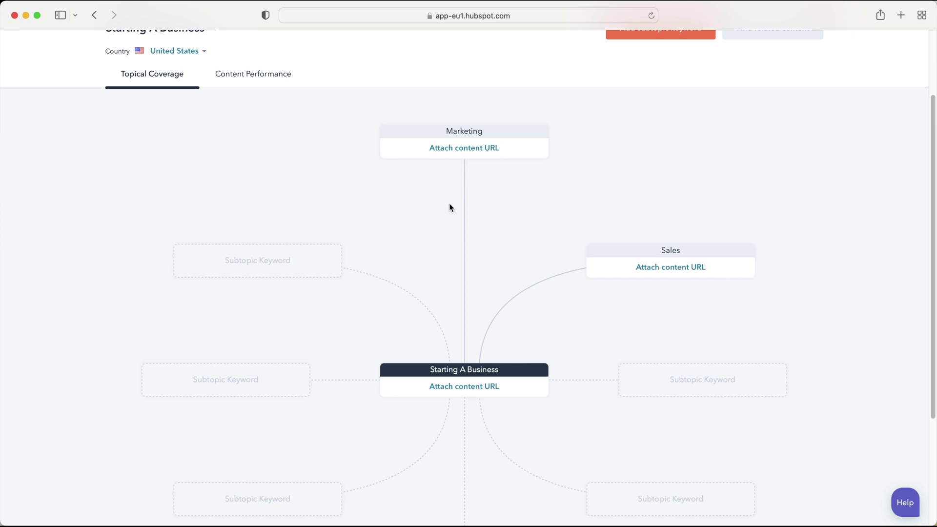
scroll(350, 179, "up", 2)
scroll(350, 180, "up", 1)
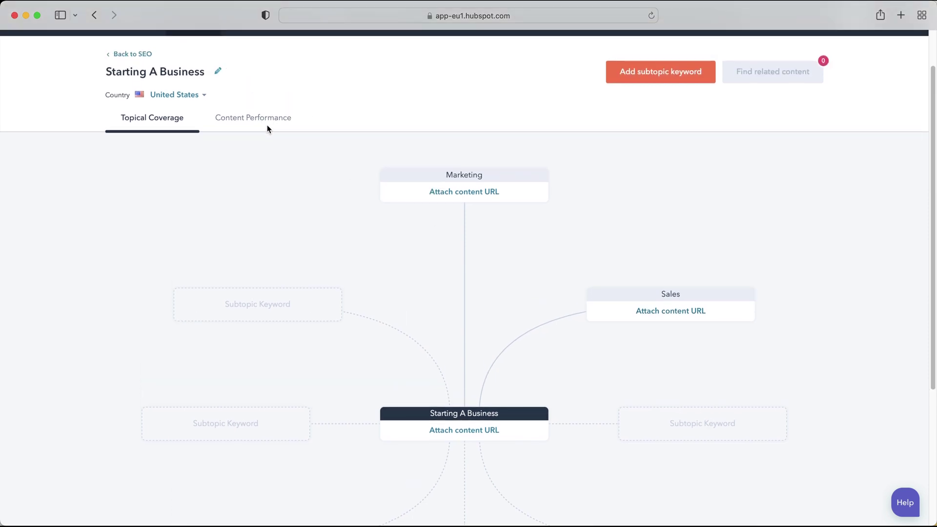
left_click(242, 118)
scroll(597, 283, "down", 2)
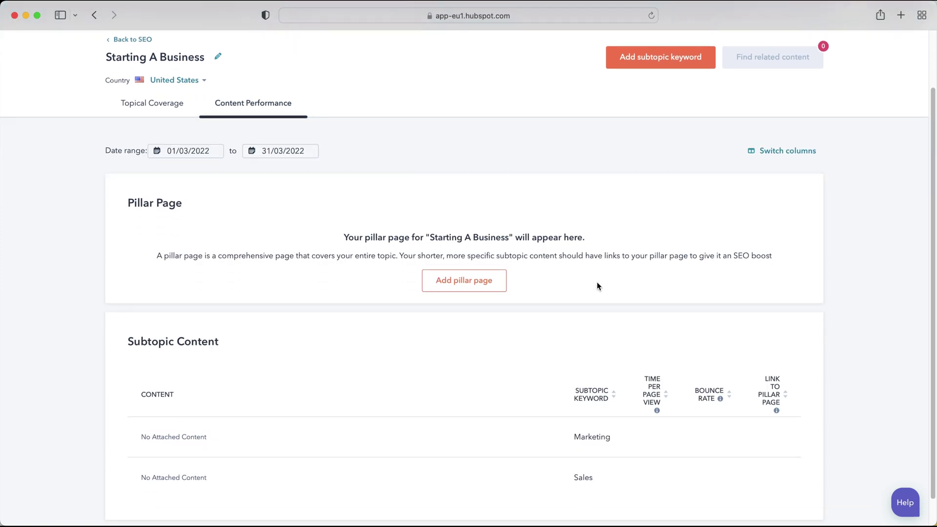
scroll(705, 361, "down", 2)
mouse_move(221, 411)
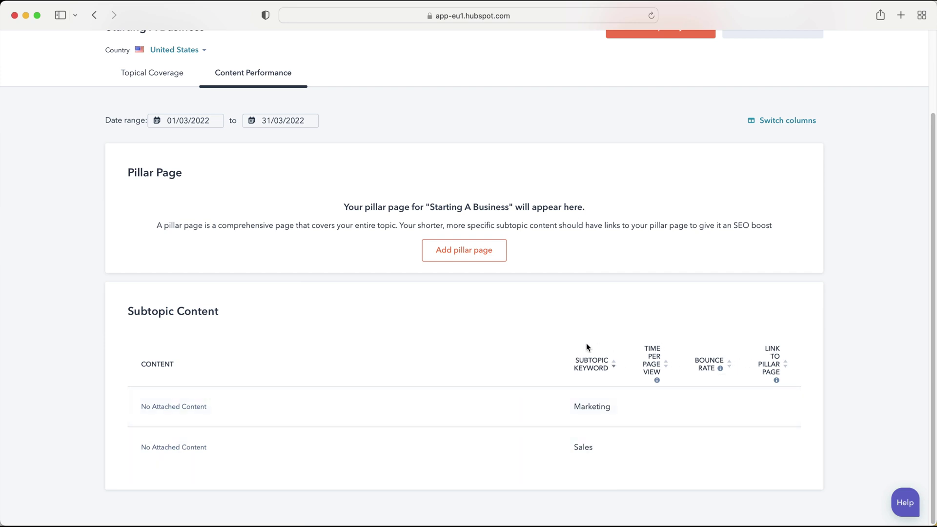
scroll(565, 329, "up", 2)
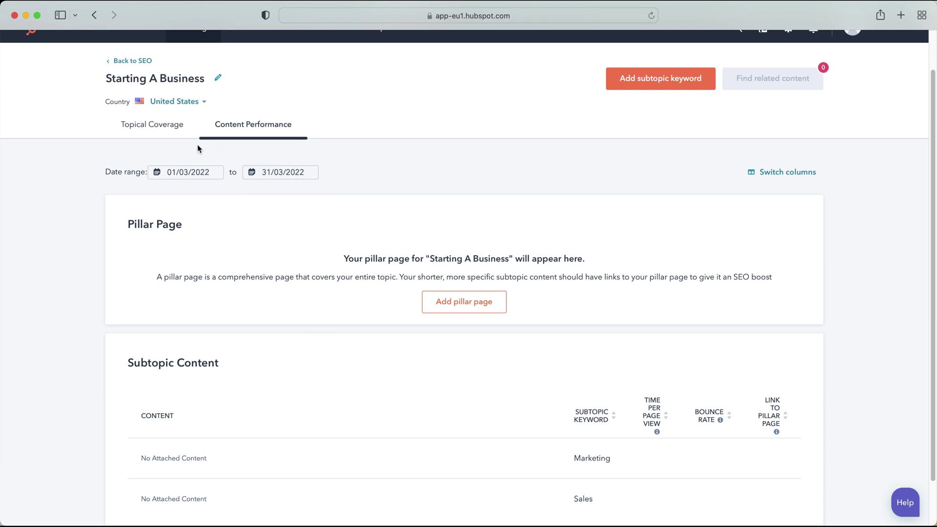
left_click(164, 127)
scroll(455, 165, "down", 1)
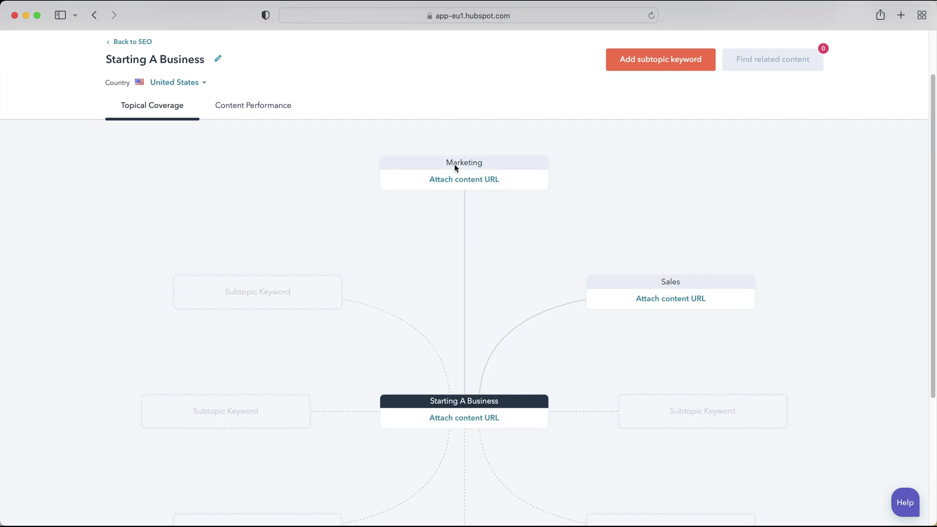
scroll(455, 163, "up", 3)
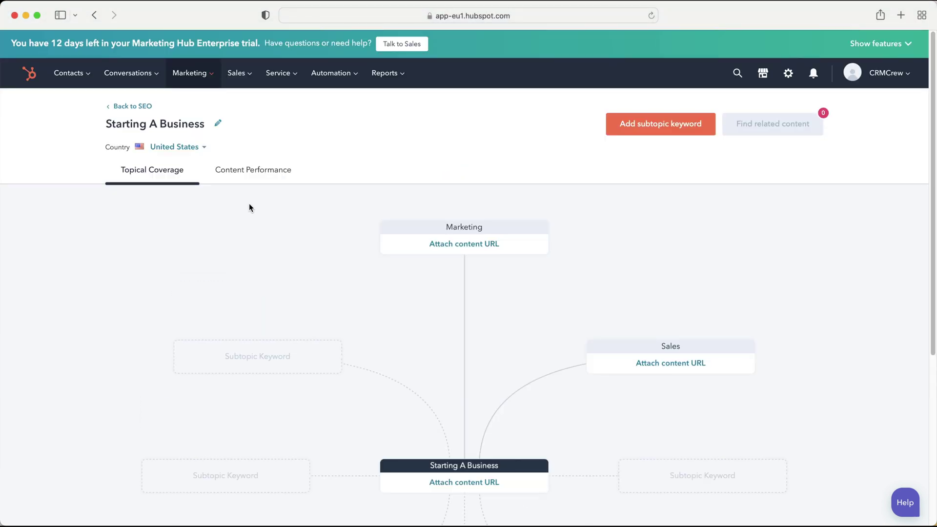
scroll(300, 202, "down", 2)
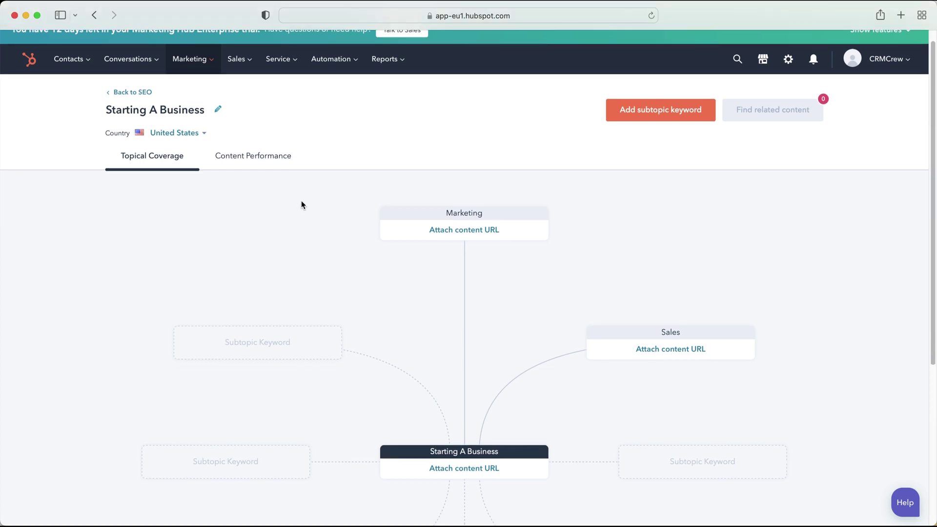
scroll(301, 204, "down", 1)
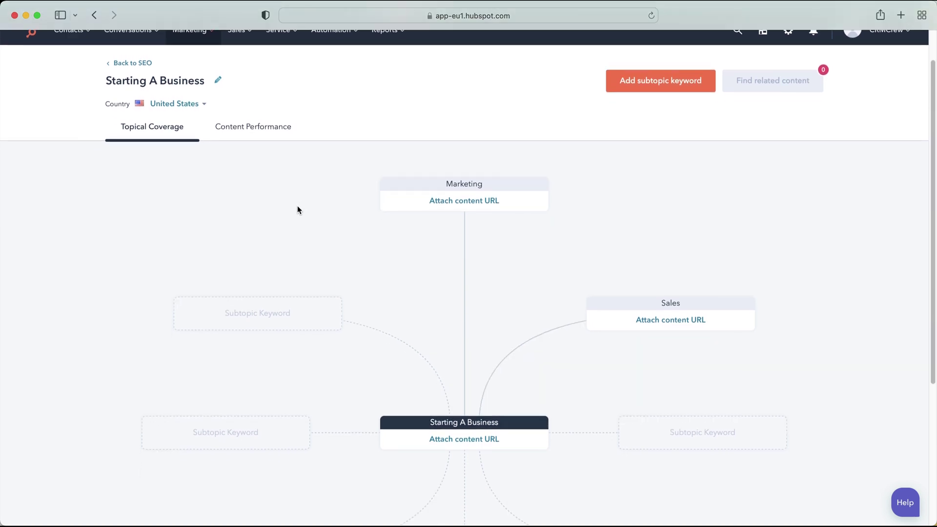
scroll(290, 207, "down", 1)
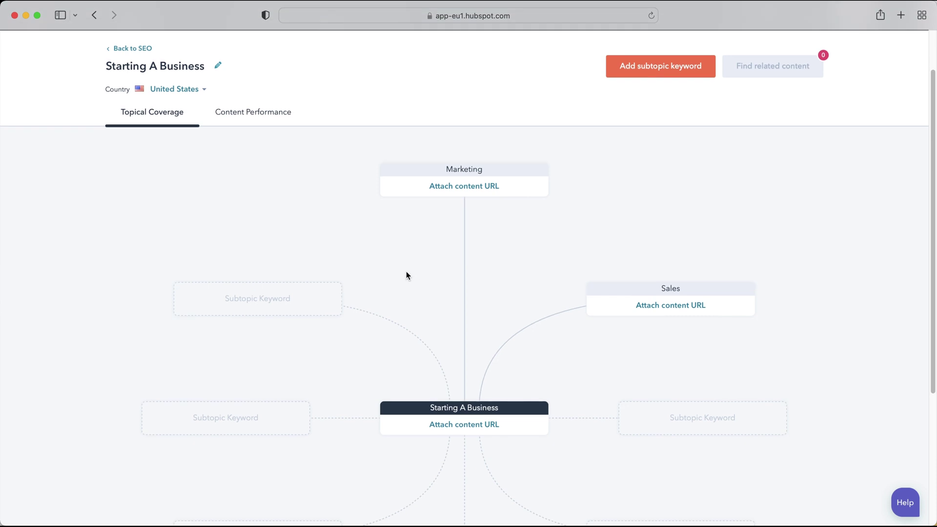
- Return to the SEO topics list and check the Actions menu for Starting A Business without choosing anything
left_click(133, 49)
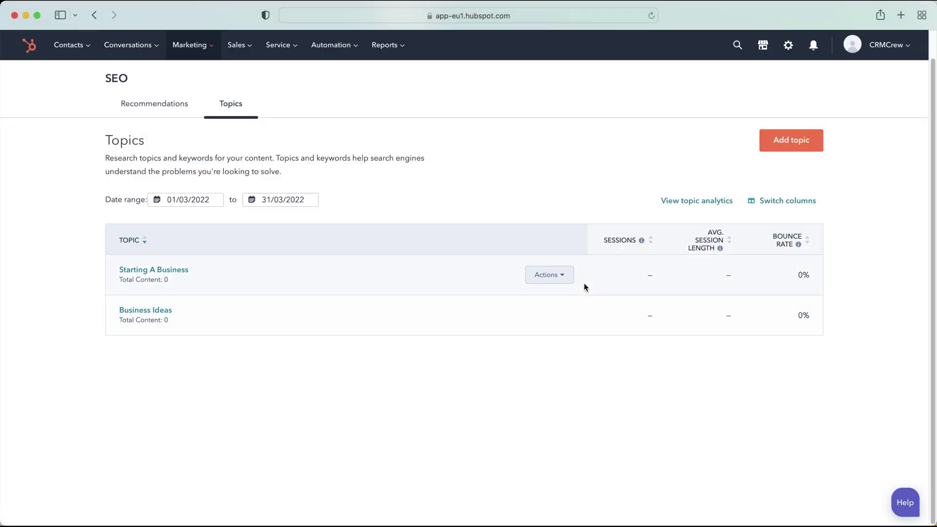
mouse_move(230, 278)
left_click(539, 274)
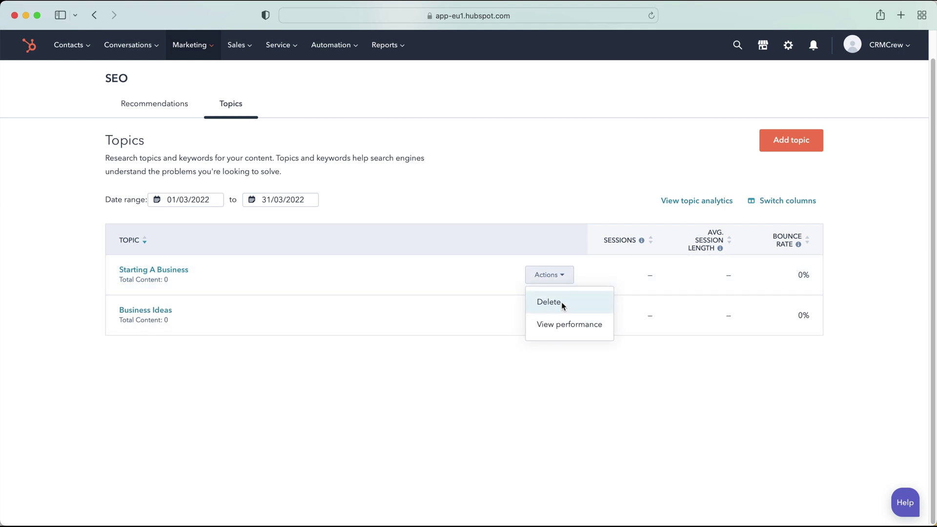
left_click(282, 380)
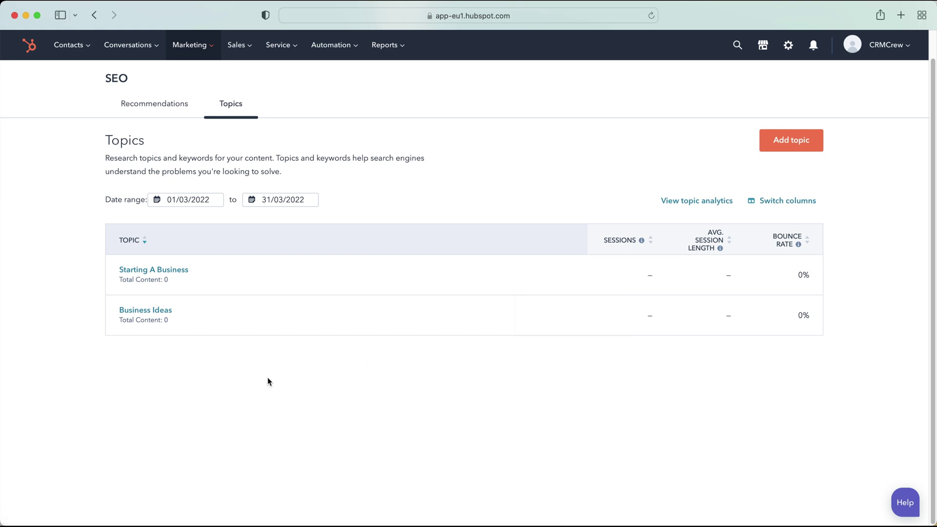